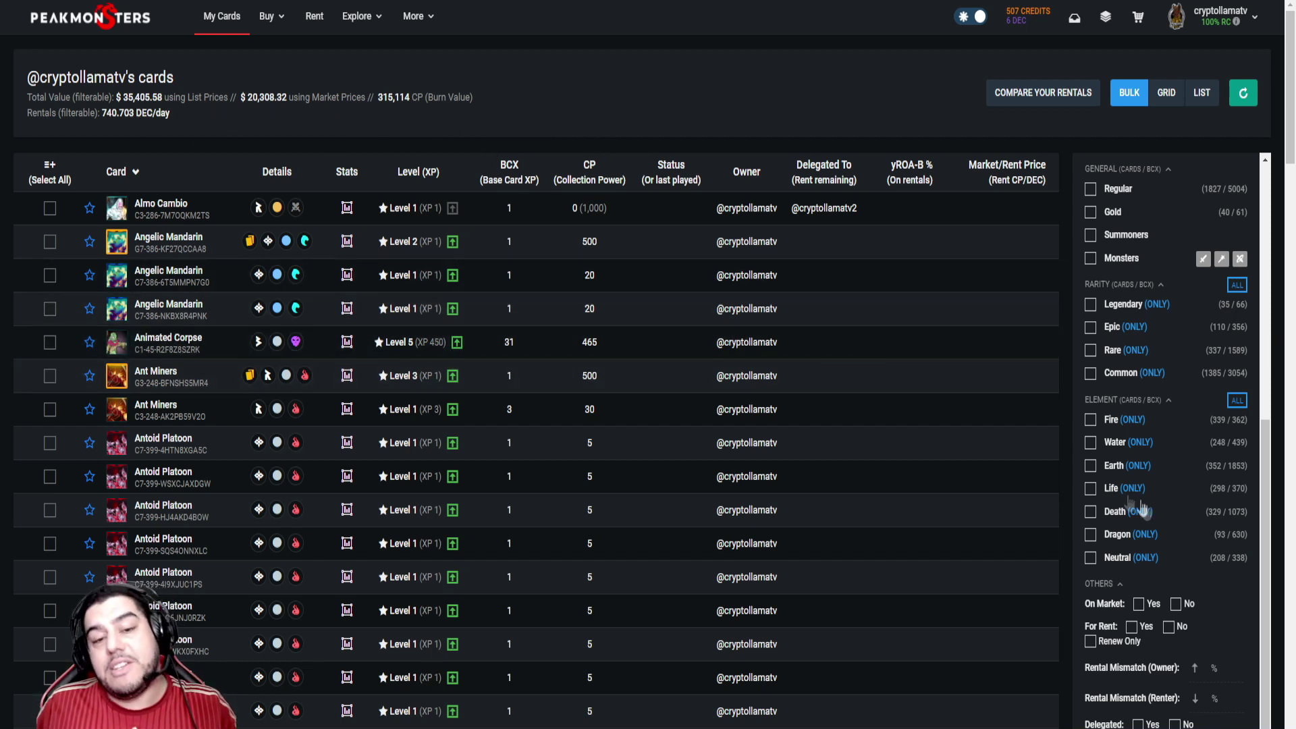
Look through the card filters for edition, rarity, element, market, rental, delegation and cooldown
scroll(1110, 476, down, 1)
scroll(1208, 496, down, 1)
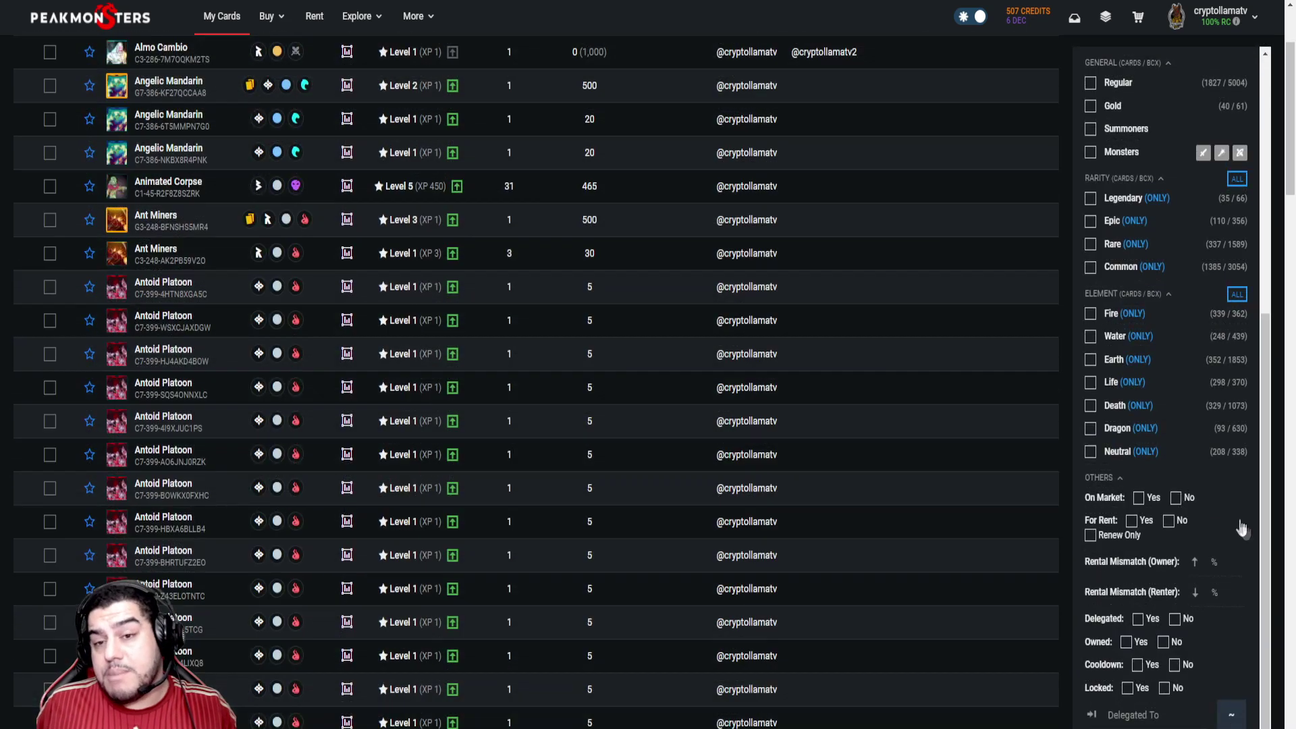
scroll(1199, 497, down, 1)
scroll(1177, 482, up, 3)
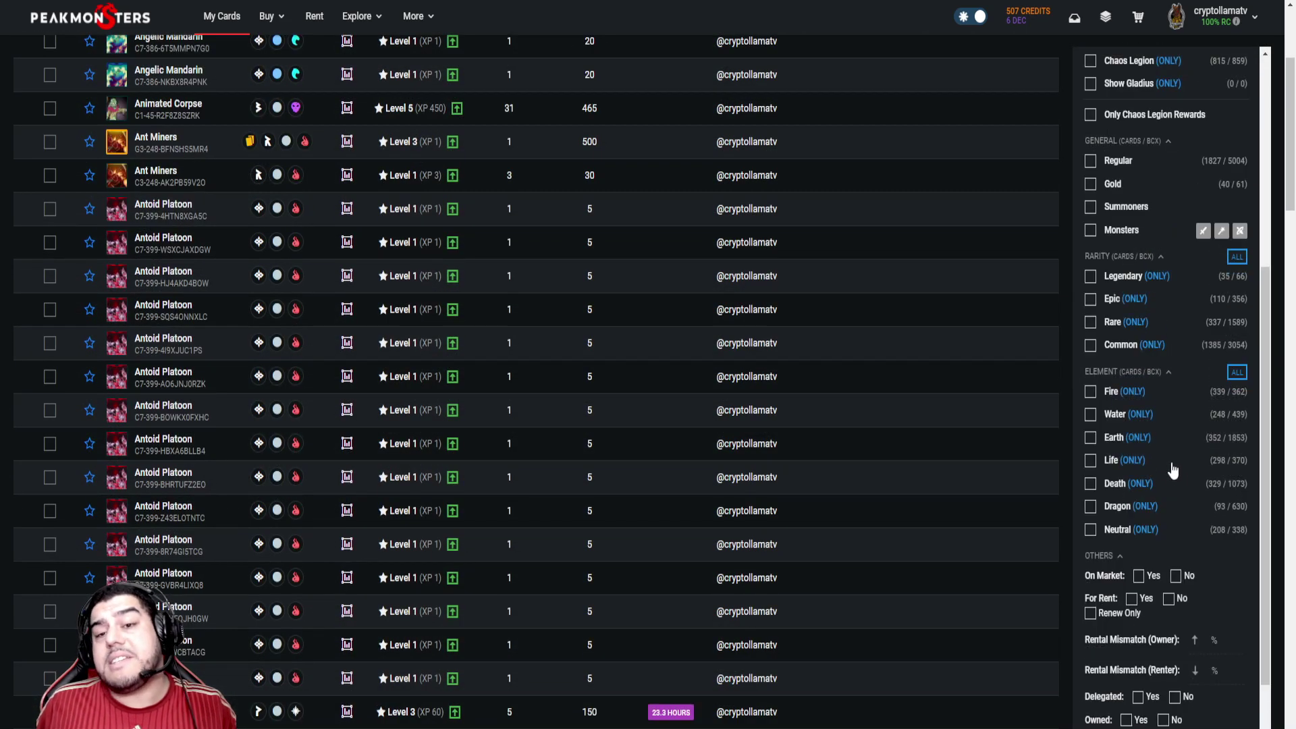
scroll(1177, 472, up, 3)
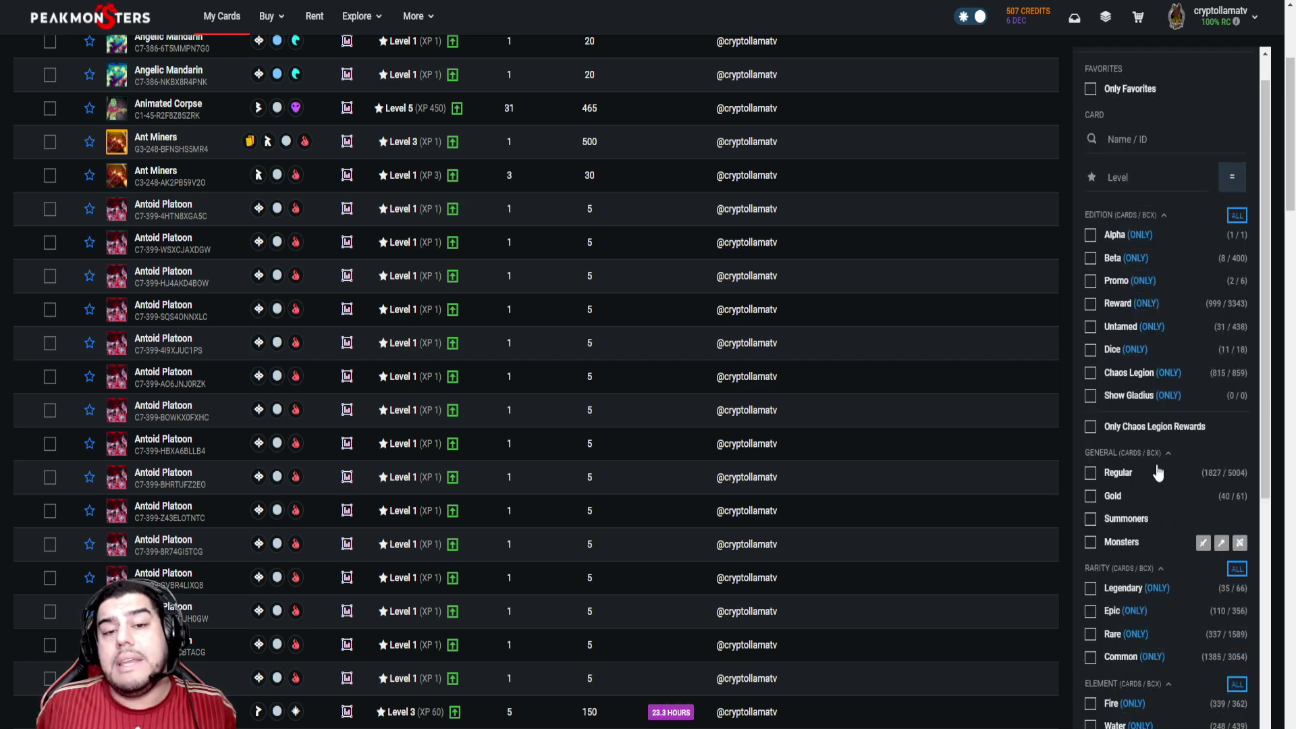
scroll(1174, 480, down, 3)
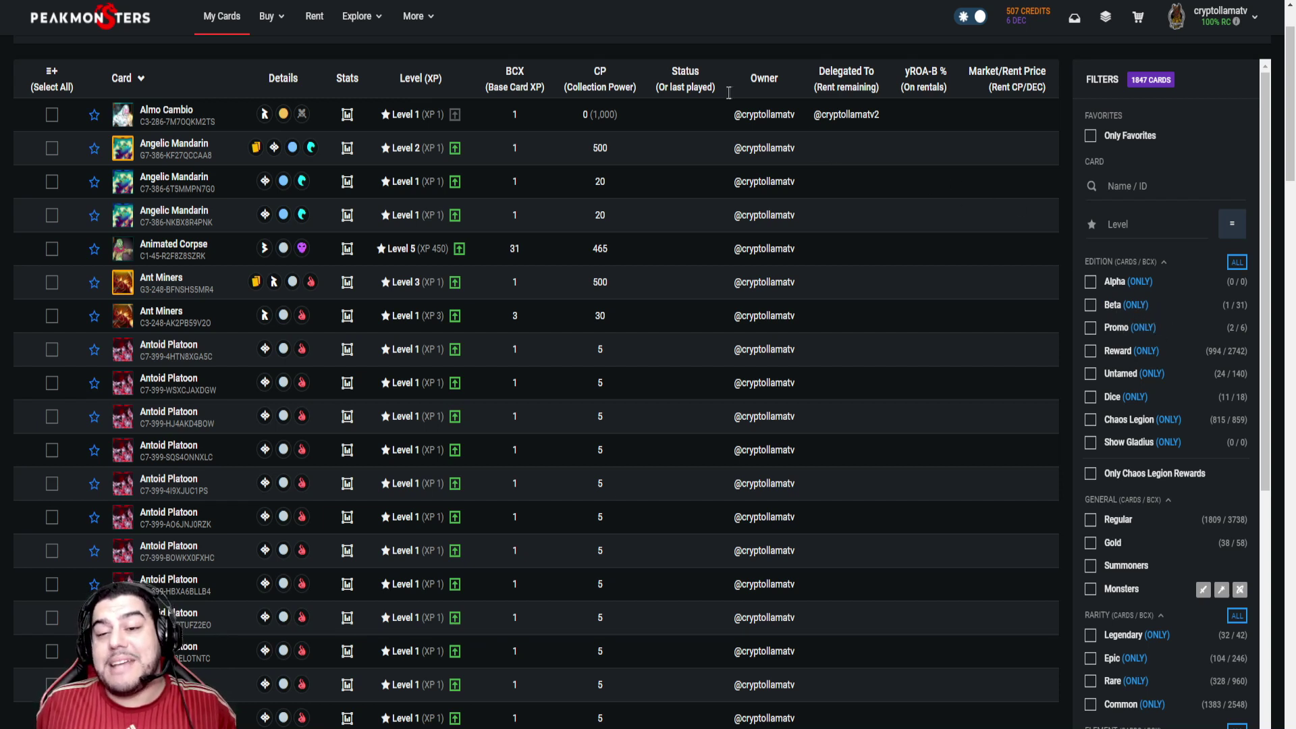
Filter the collection to cards with a level greater than 1 and look through the list
click(1130, 226)
text(1)
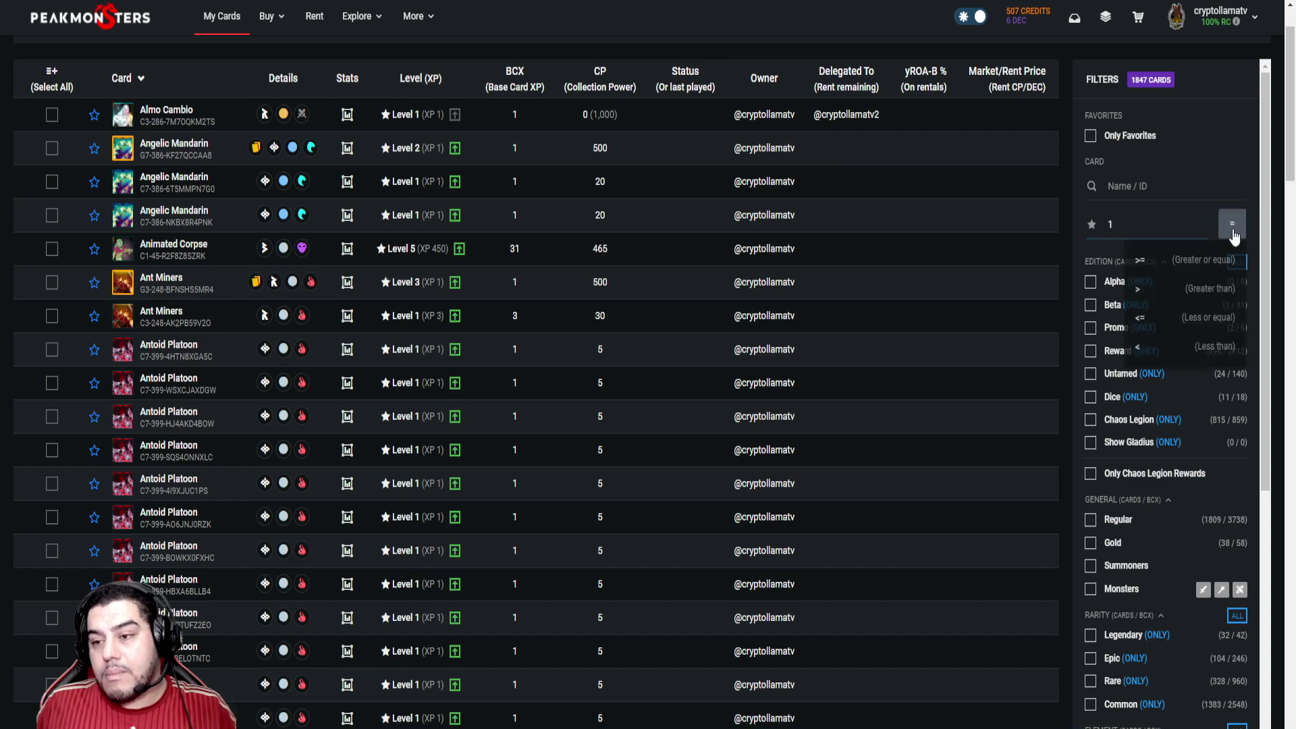
click(1232, 223)
click(1184, 292)
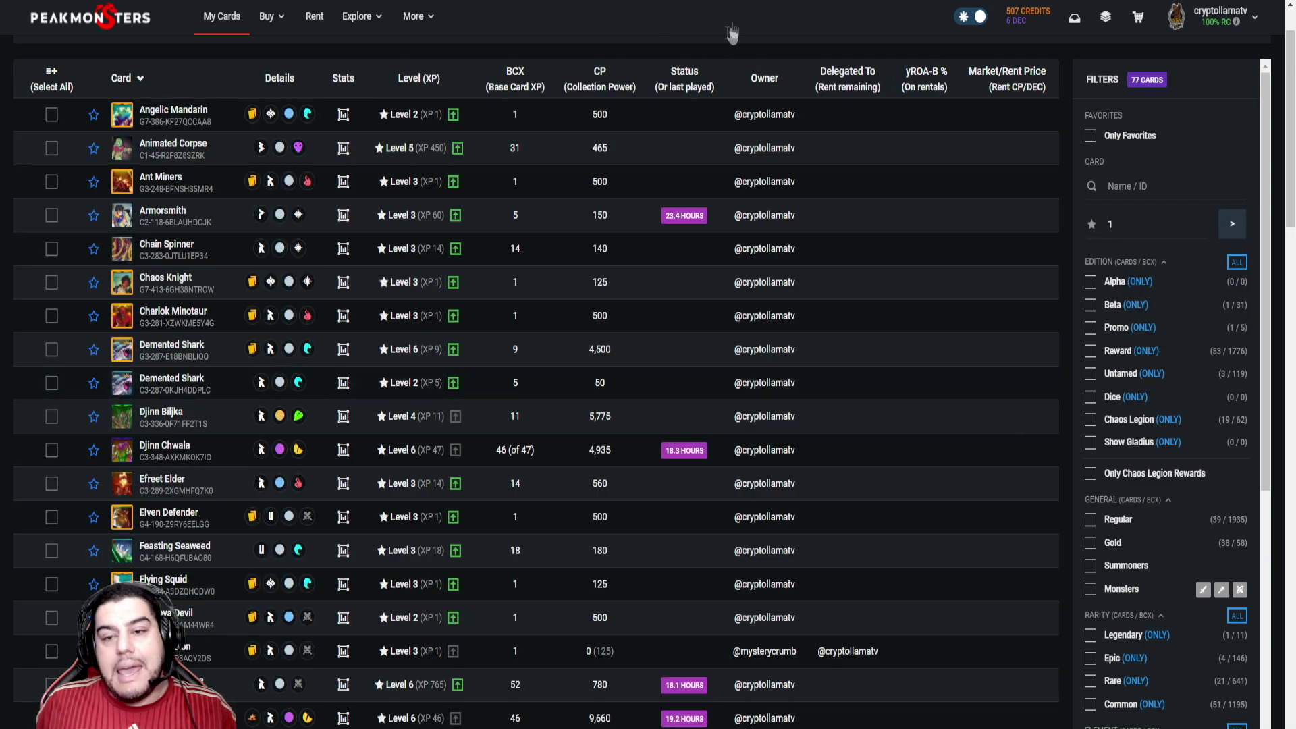
scroll(564, 386, down, 1)
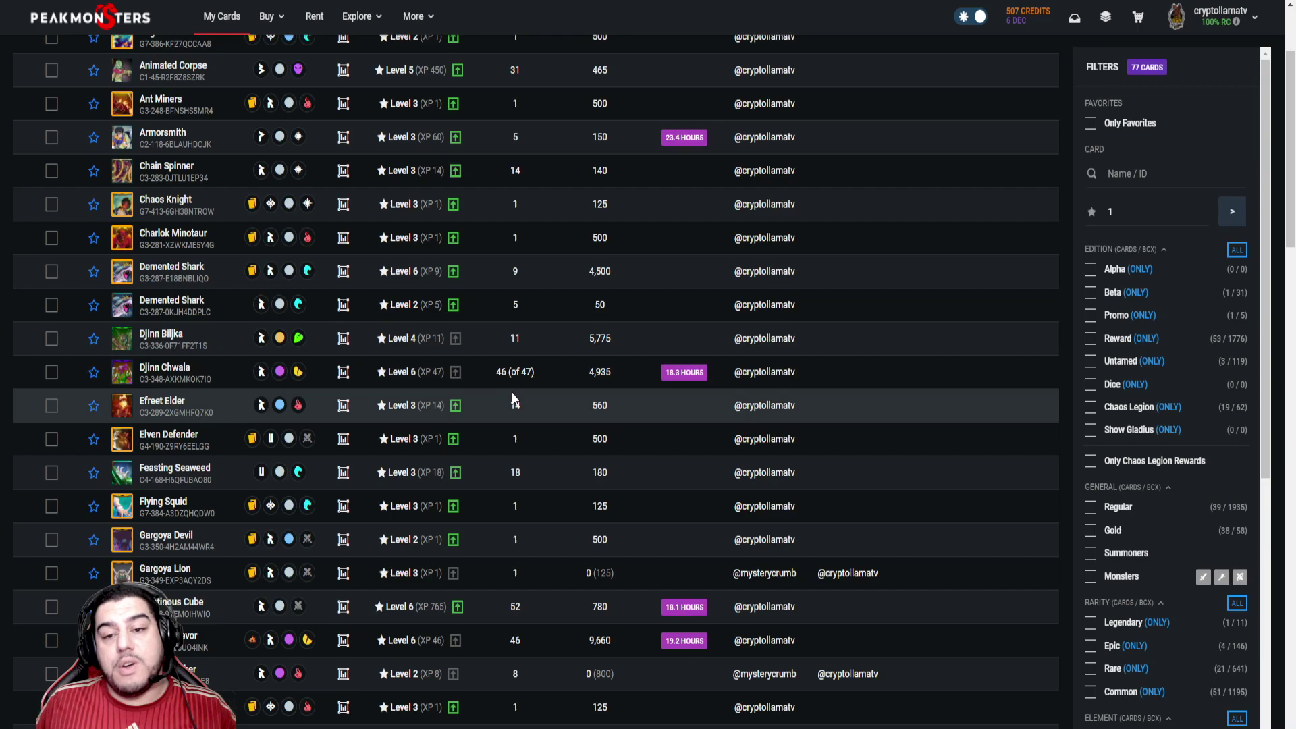
scroll(516, 395, down, 1)
scroll(539, 379, down, 1)
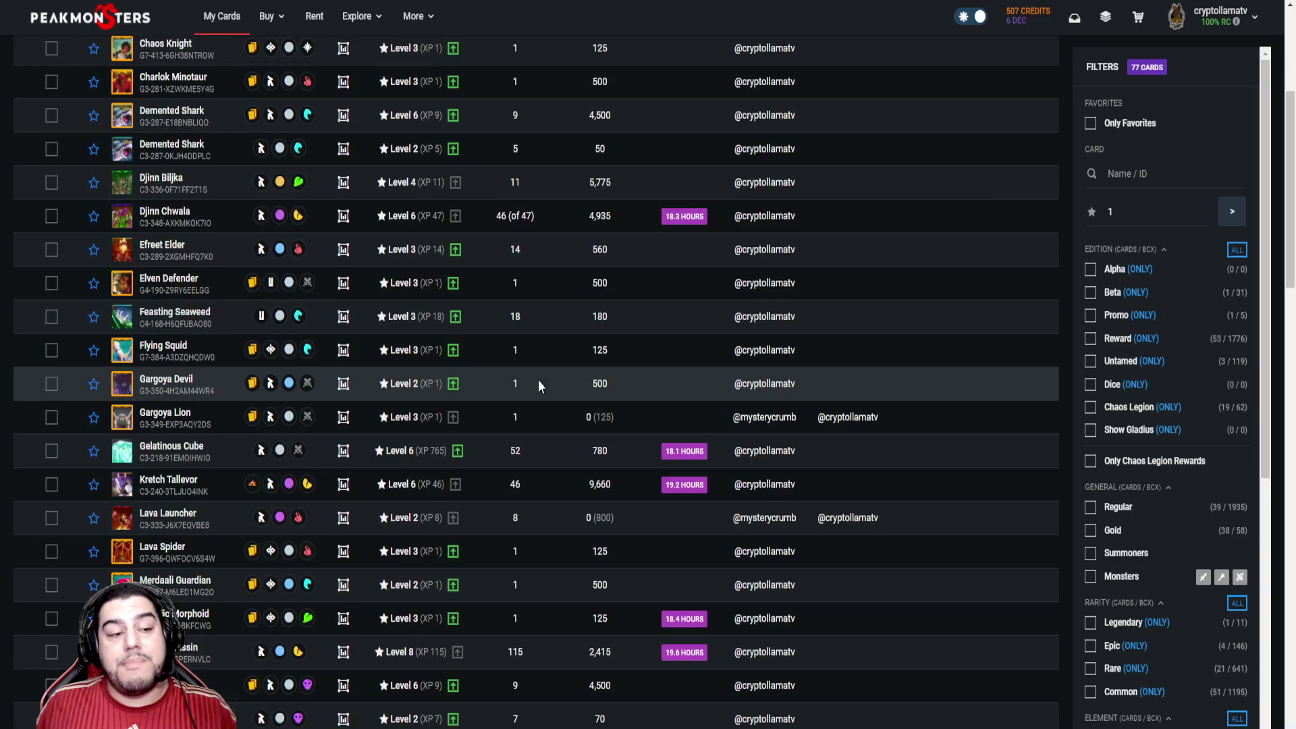
scroll(547, 388, up, 1)
scroll(1132, 534, down, 4)
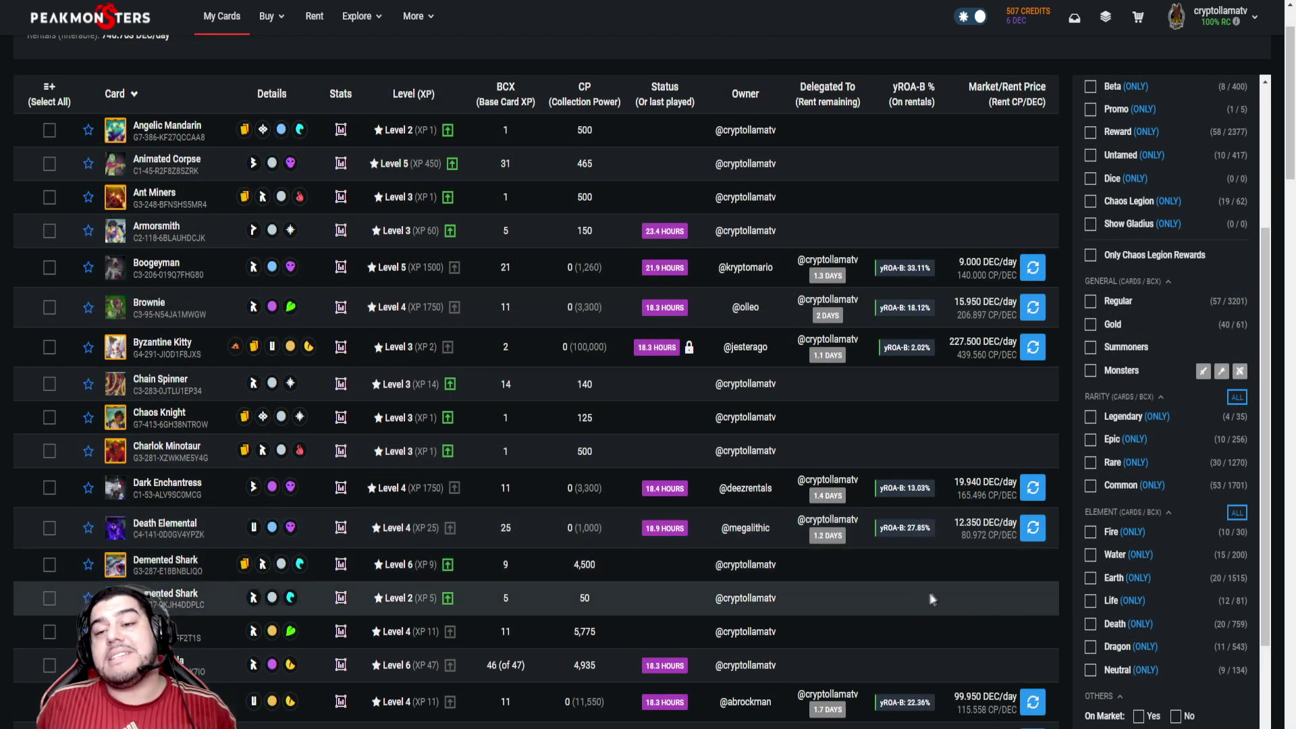
Compare the rented cards' daily prices with the lowest market rental prices and review the percentage change per card
mouse_move(926, 501)
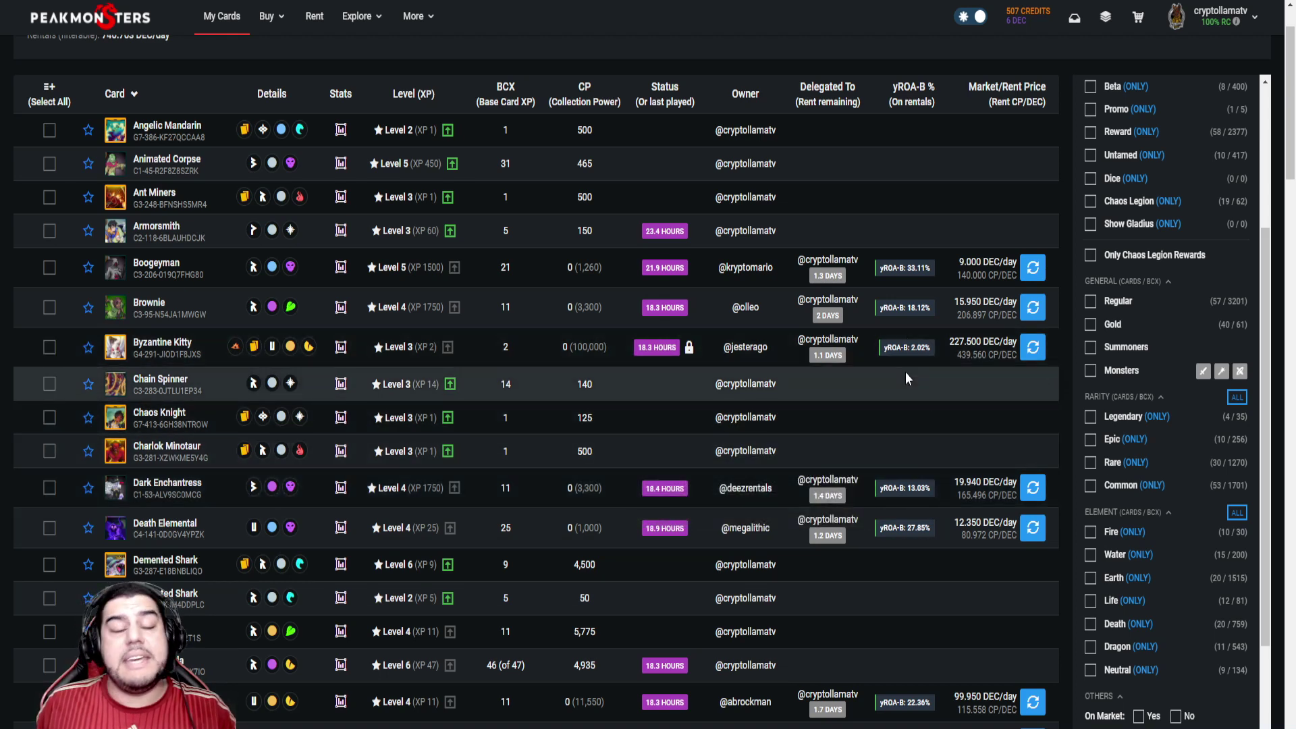
scroll(934, 379, up, 2)
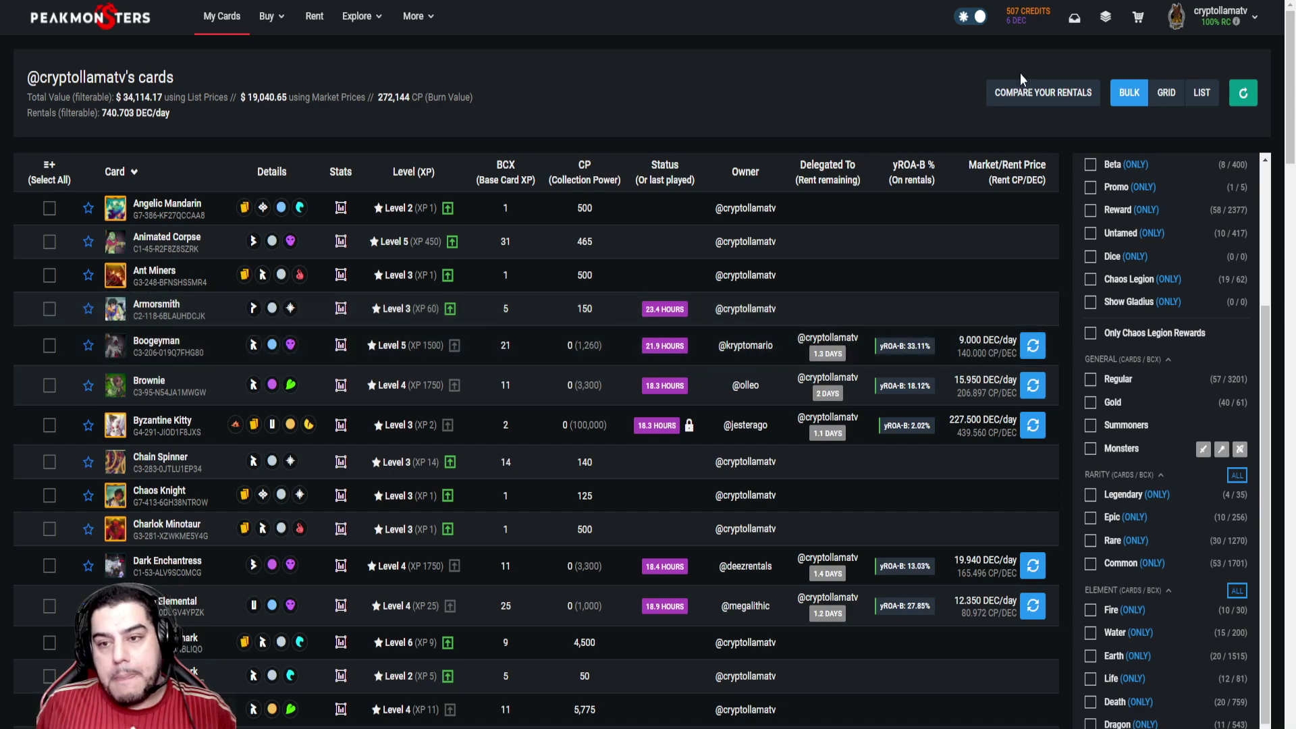
click(1043, 92)
scroll(829, 543, down, 3)
scroll(829, 544, up, 1)
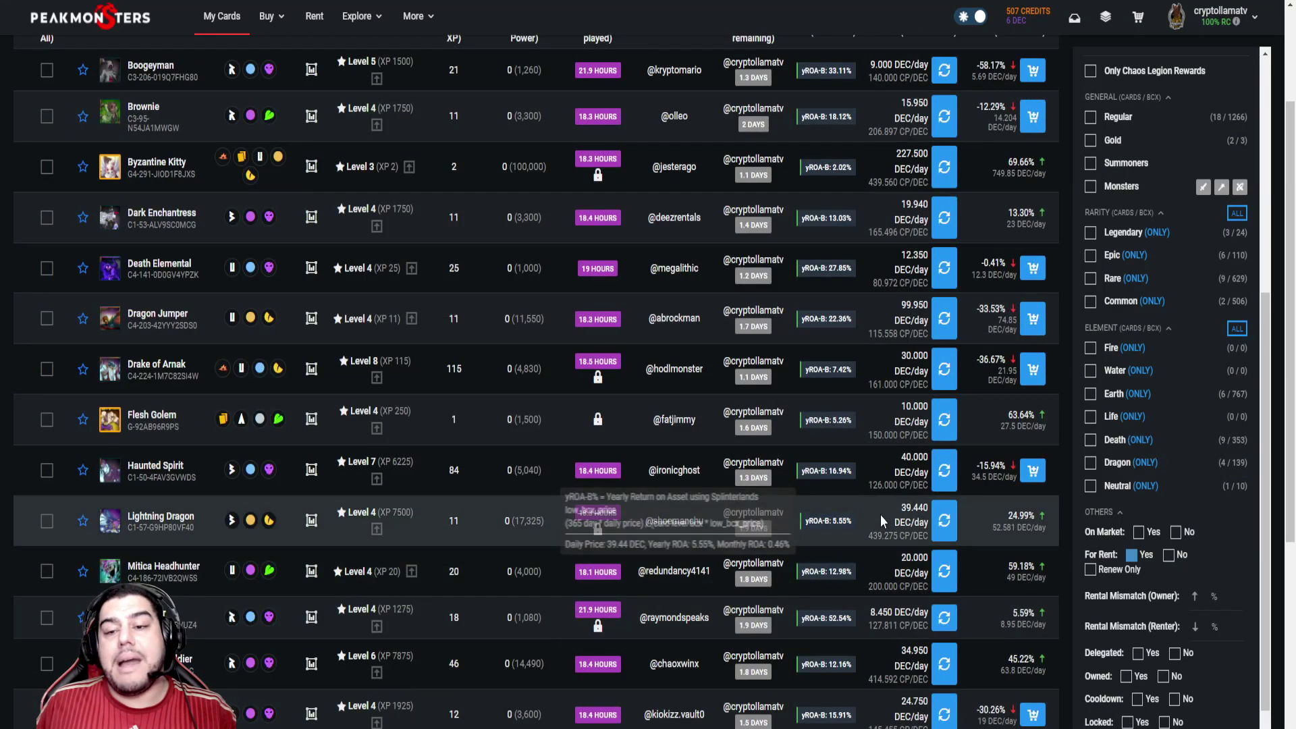
scroll(869, 516, up, 1)
scroll(870, 517, up, 1)
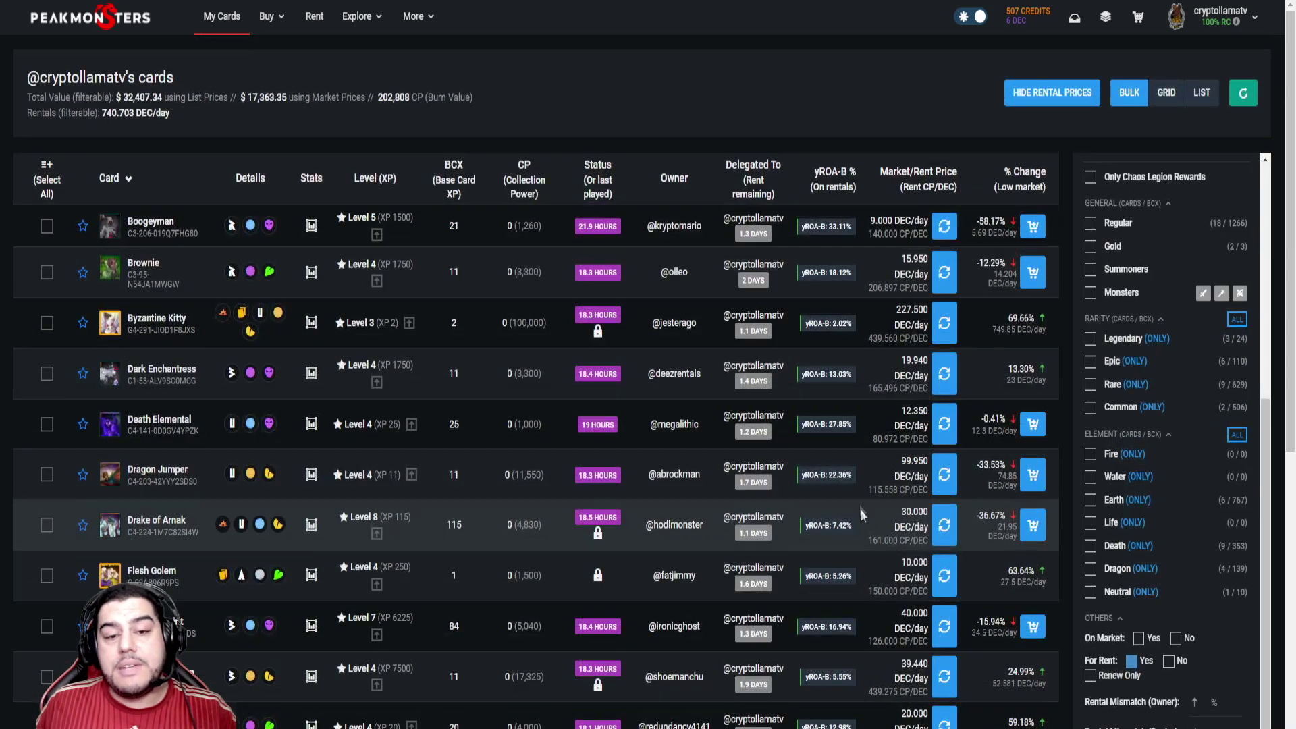
mouse_move(863, 426)
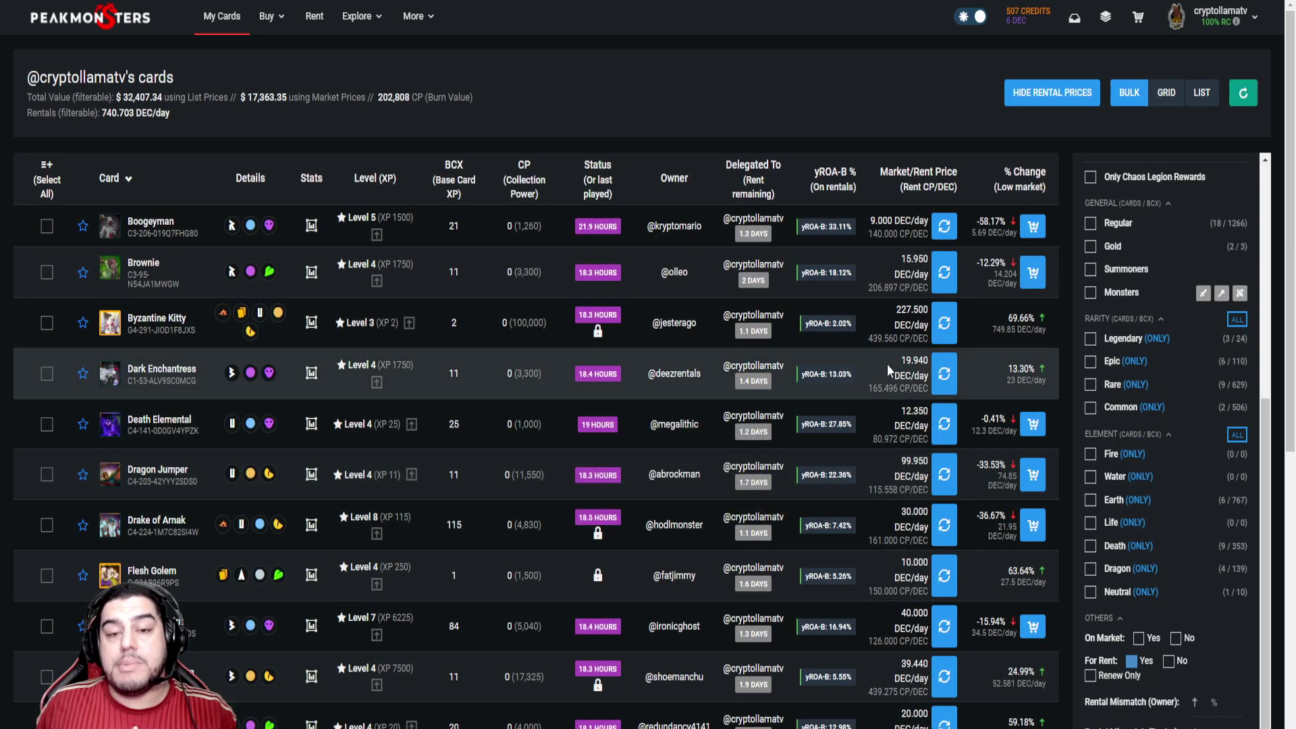
mouse_move(853, 323)
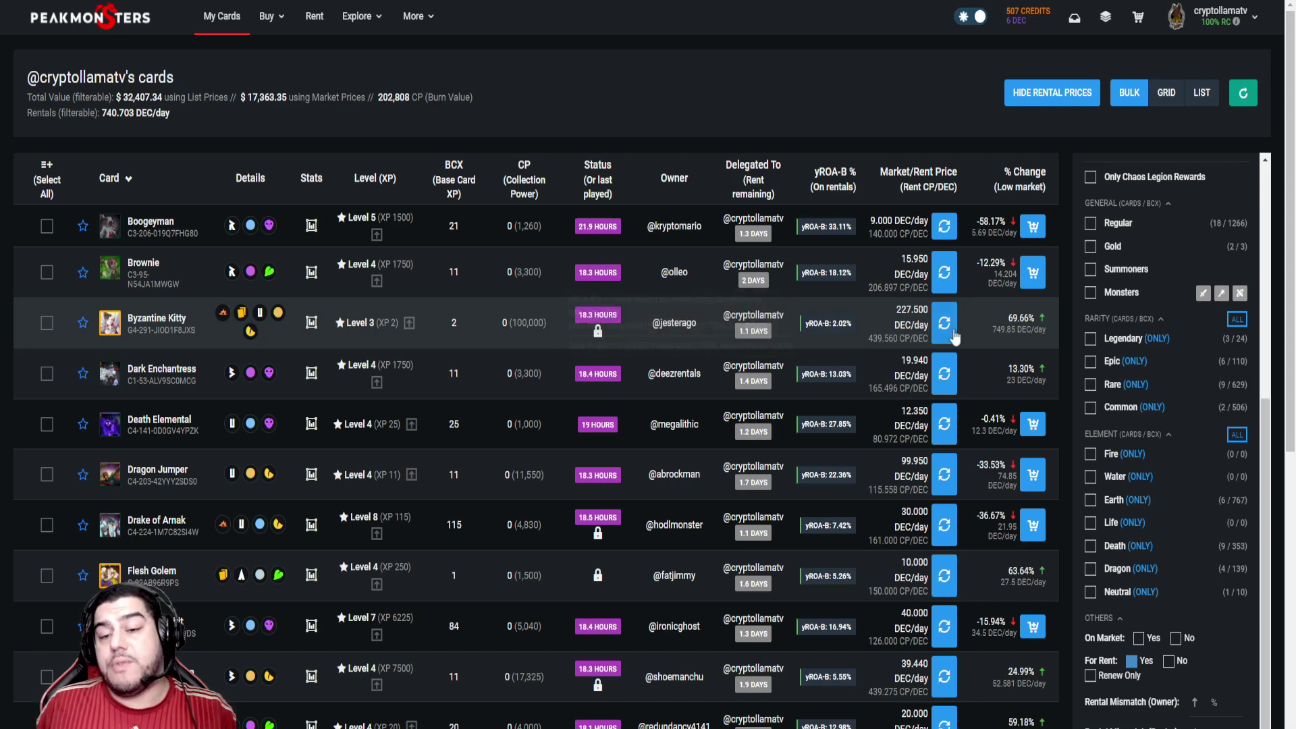
scroll(1001, 516, down, 1)
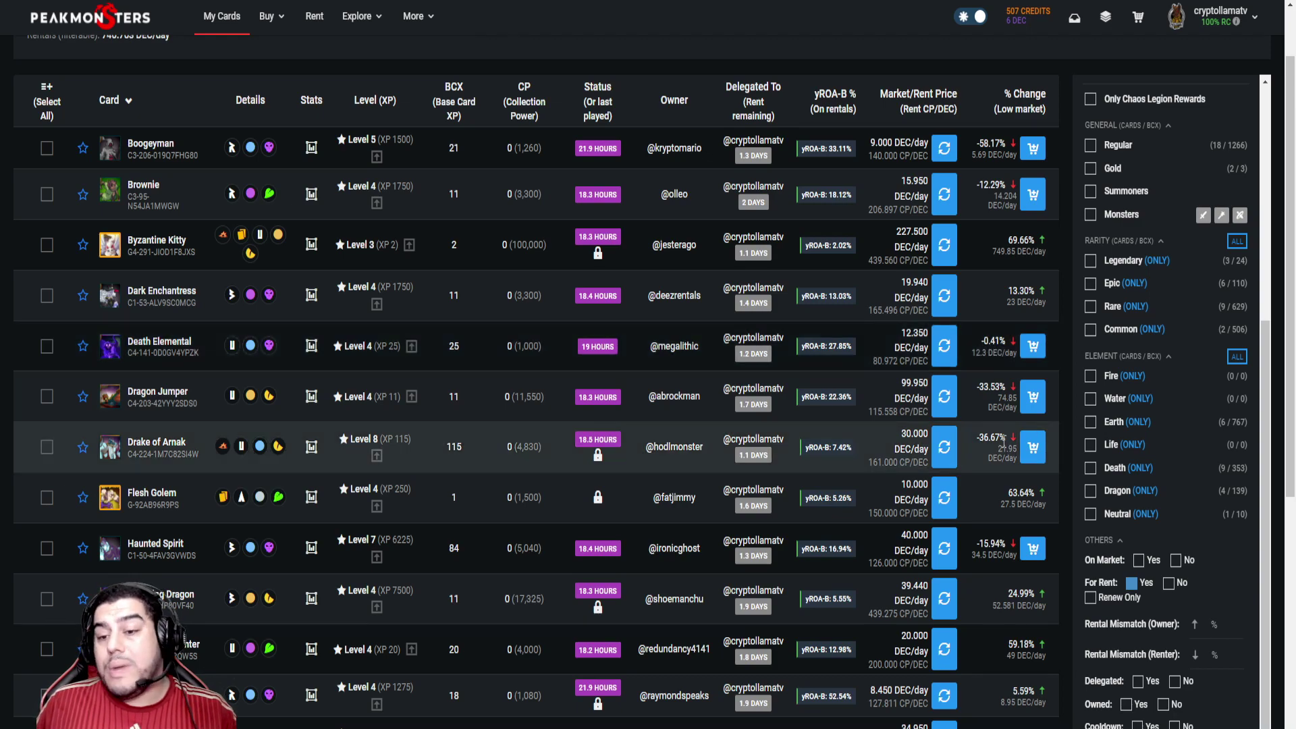
scroll(992, 354, up, 1)
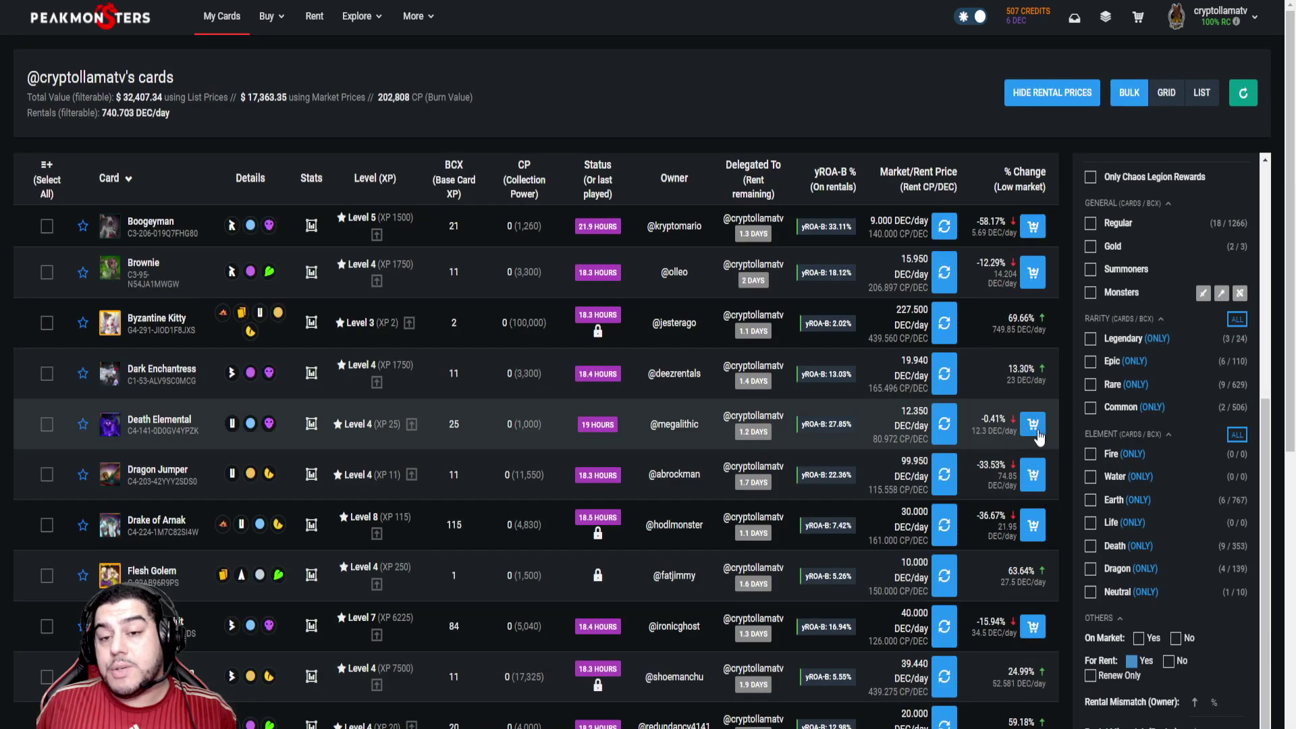
scroll(979, 445, down, 4)
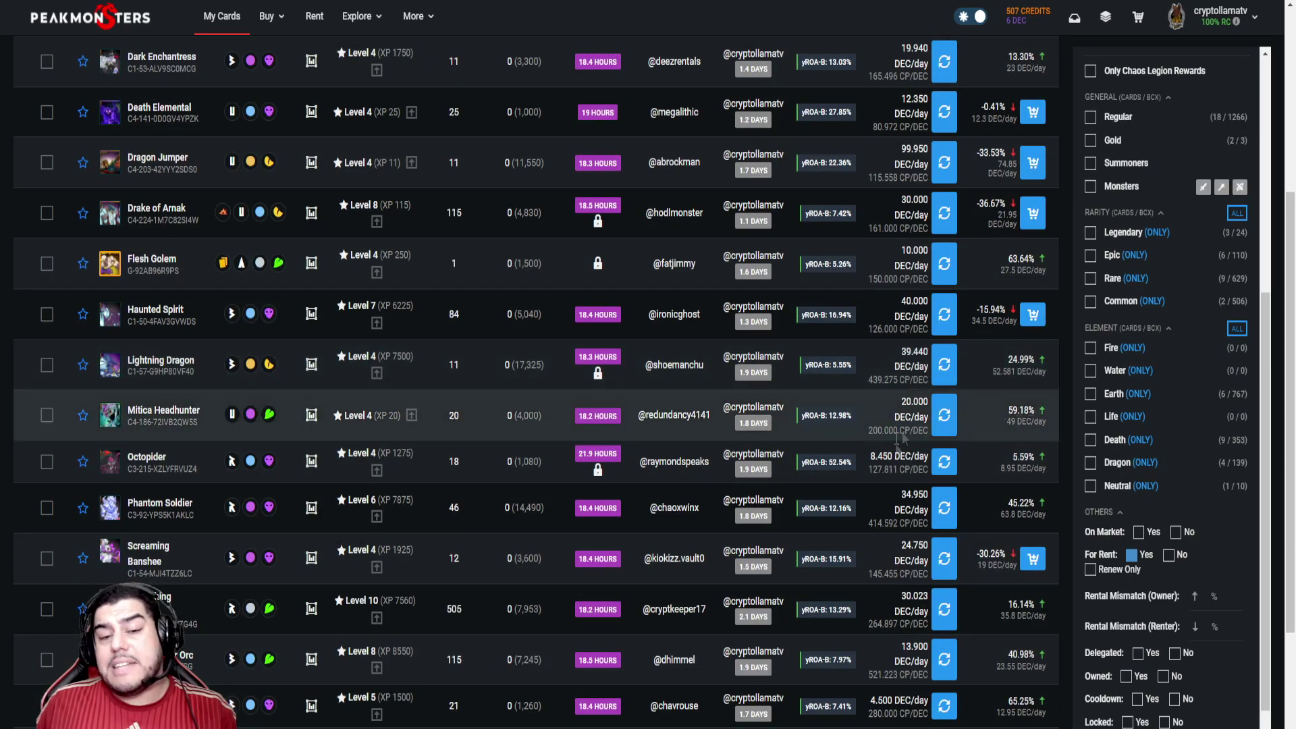
scroll(882, 442, down, 1)
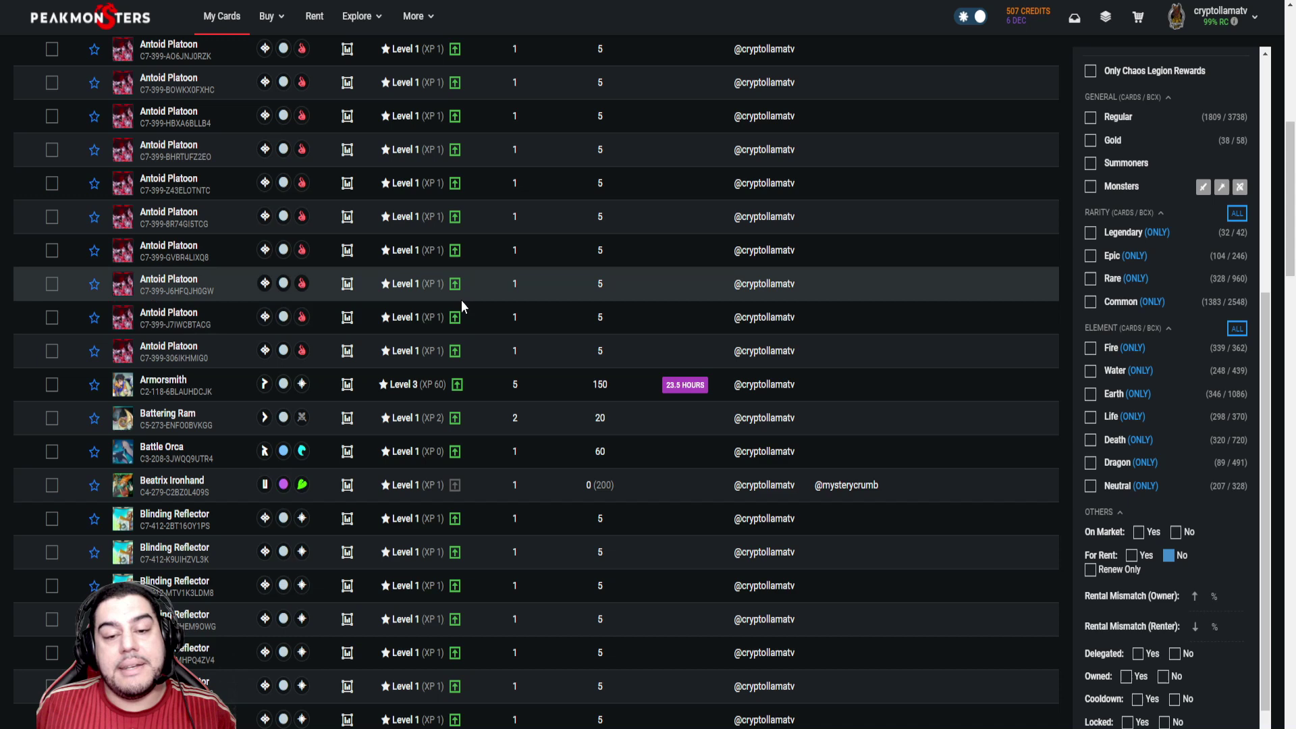
Open the combine options for the Armorsmith card and check the market for more copies
click(457, 388)
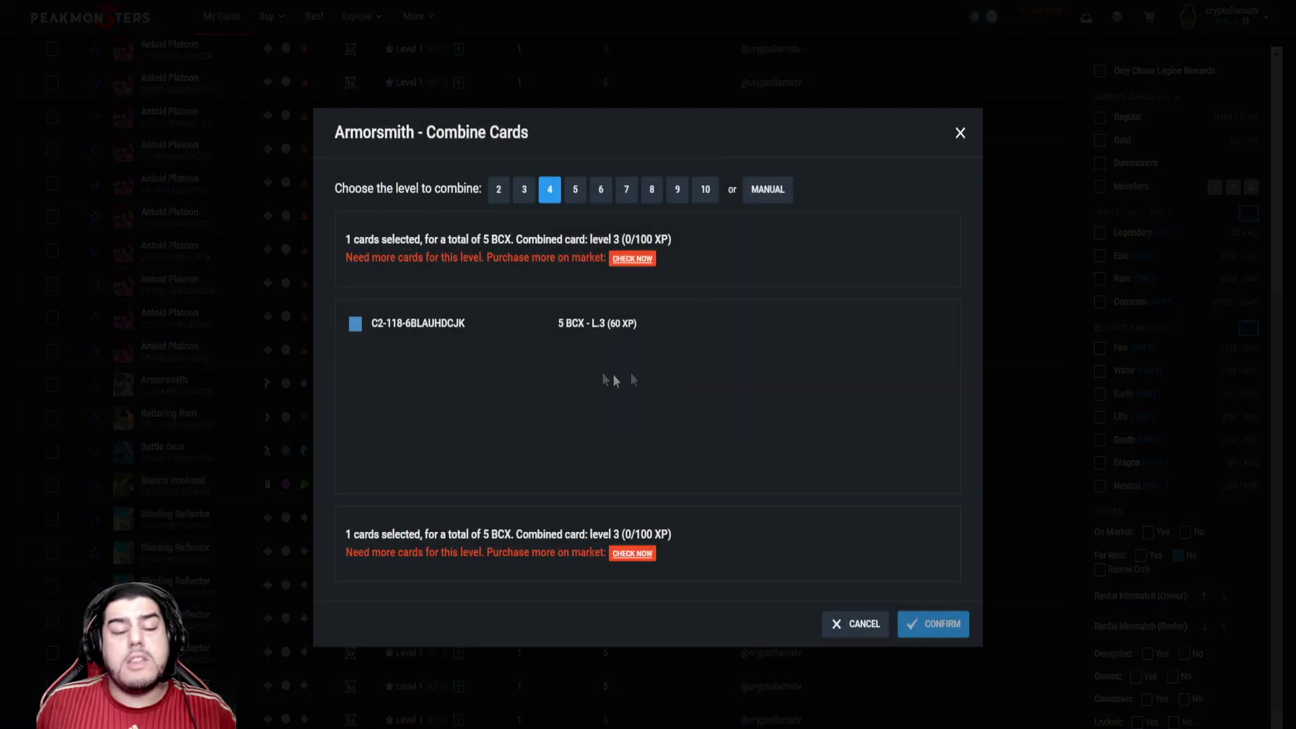
click(649, 265)
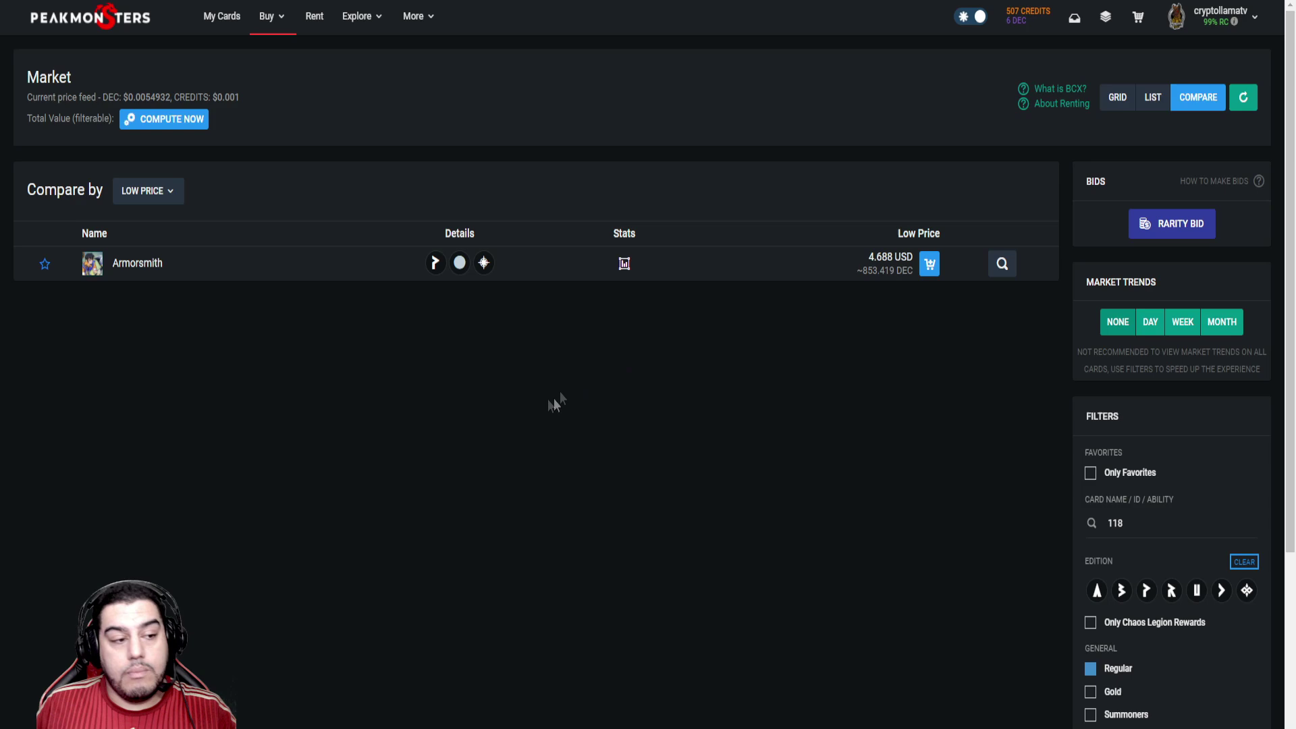
key(ctrl+w)
Filter the collection to cards that are not for rent
scroll(976, 515, down, 3)
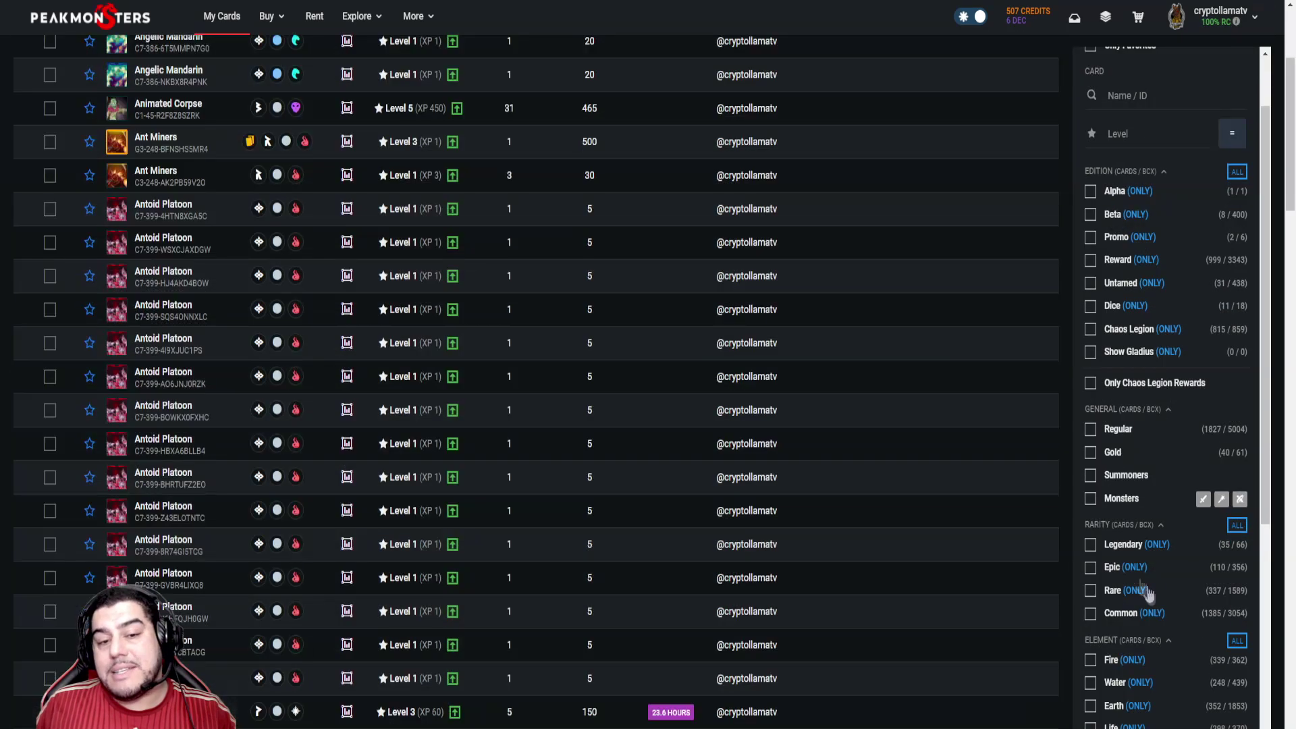
scroll(1206, 621, down, 3)
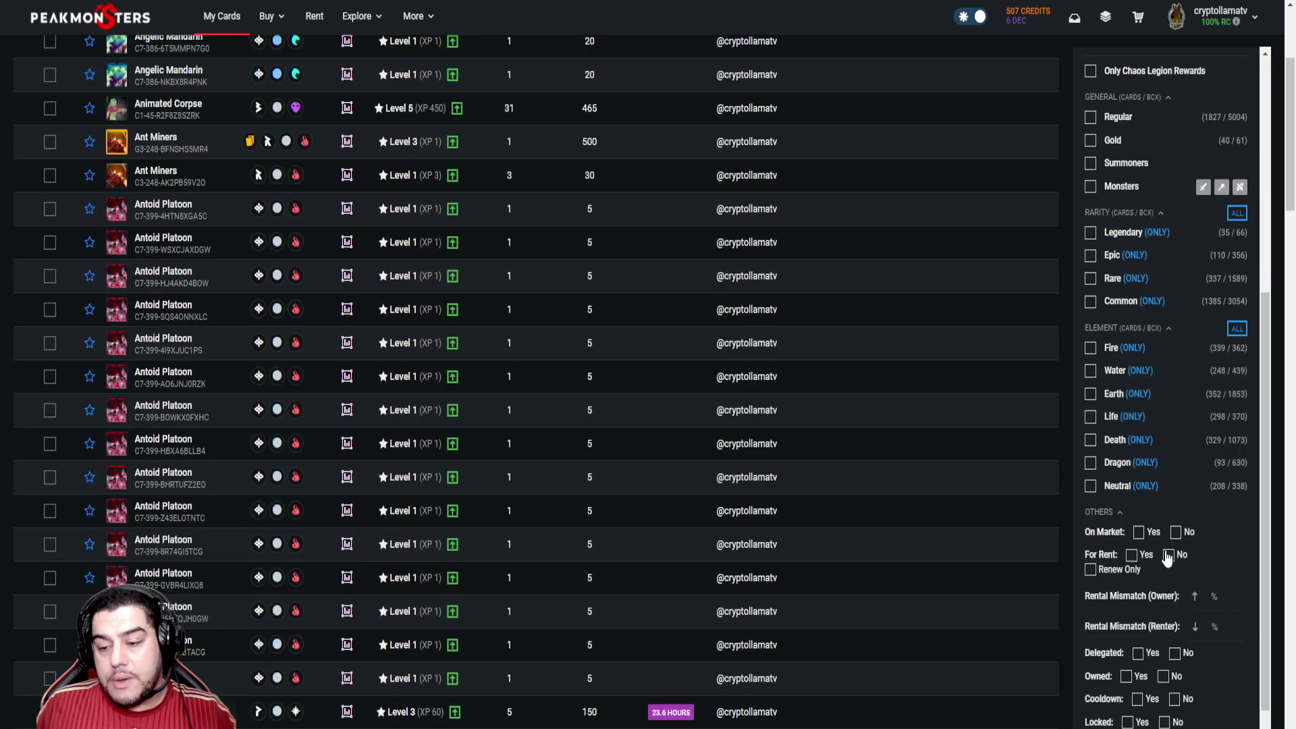
scroll(679, 286, up, 3)
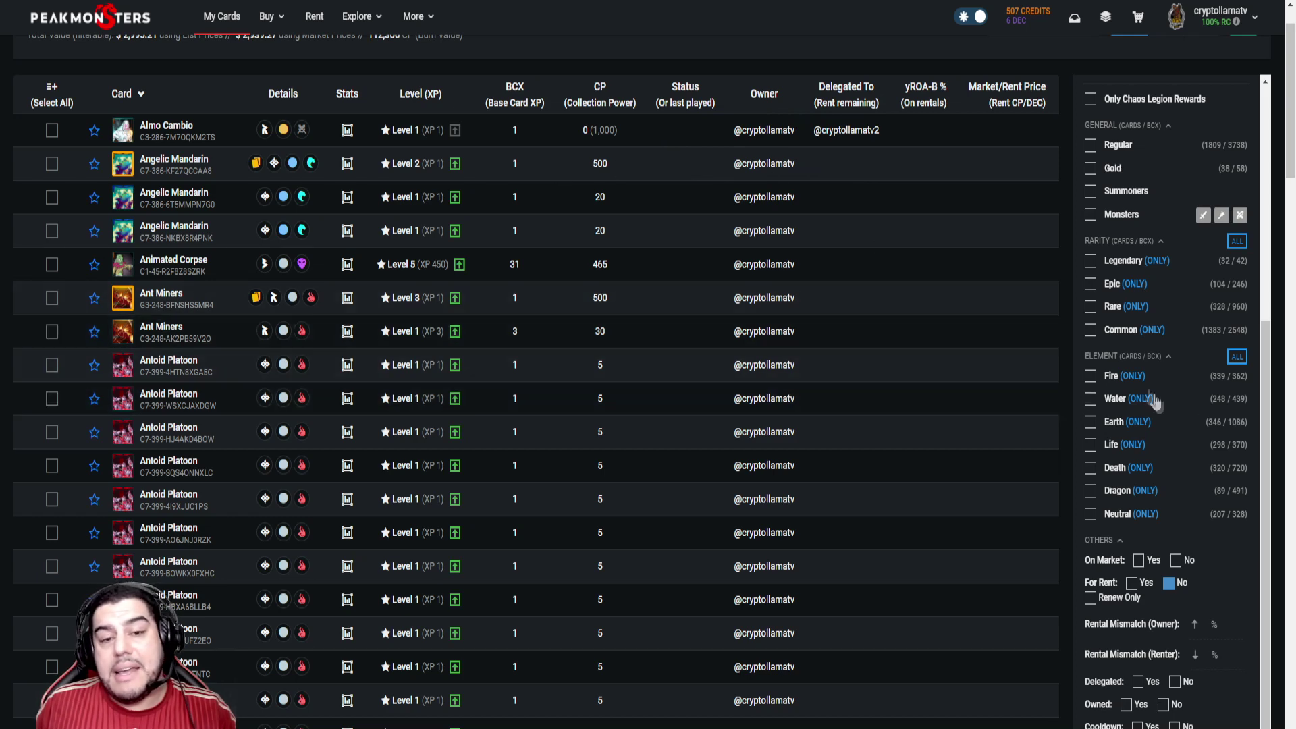
scroll(1169, 603, down, 1)
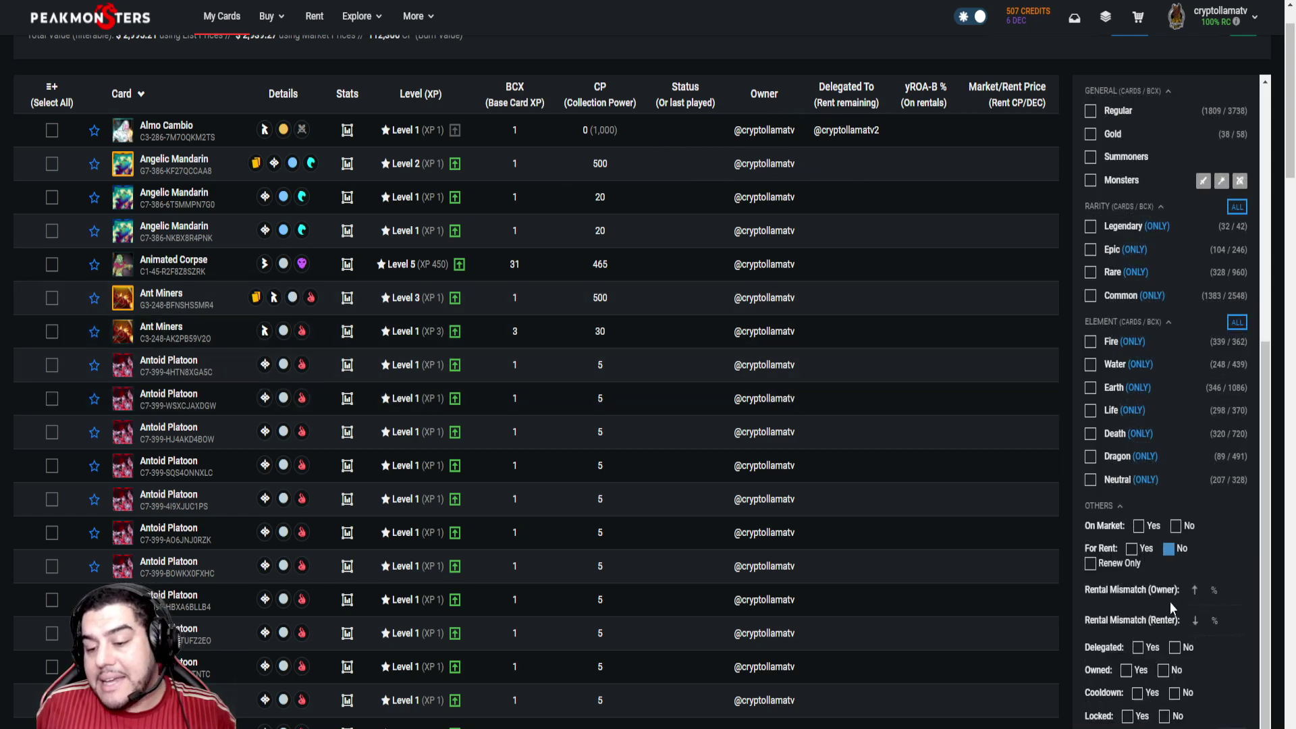
Narrow the collection to Dragon element cards that are not delegated
scroll(1168, 601, up, 5)
click(1089, 612)
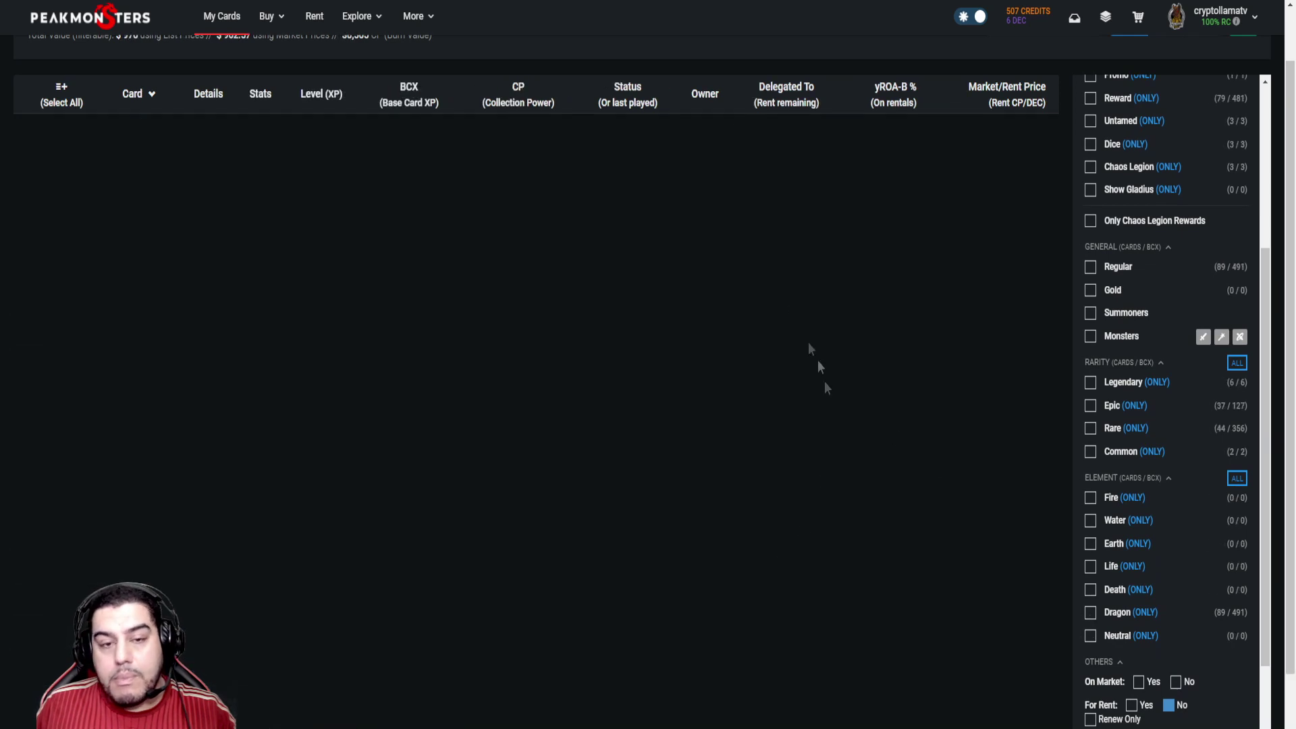
scroll(1165, 631, down, 3)
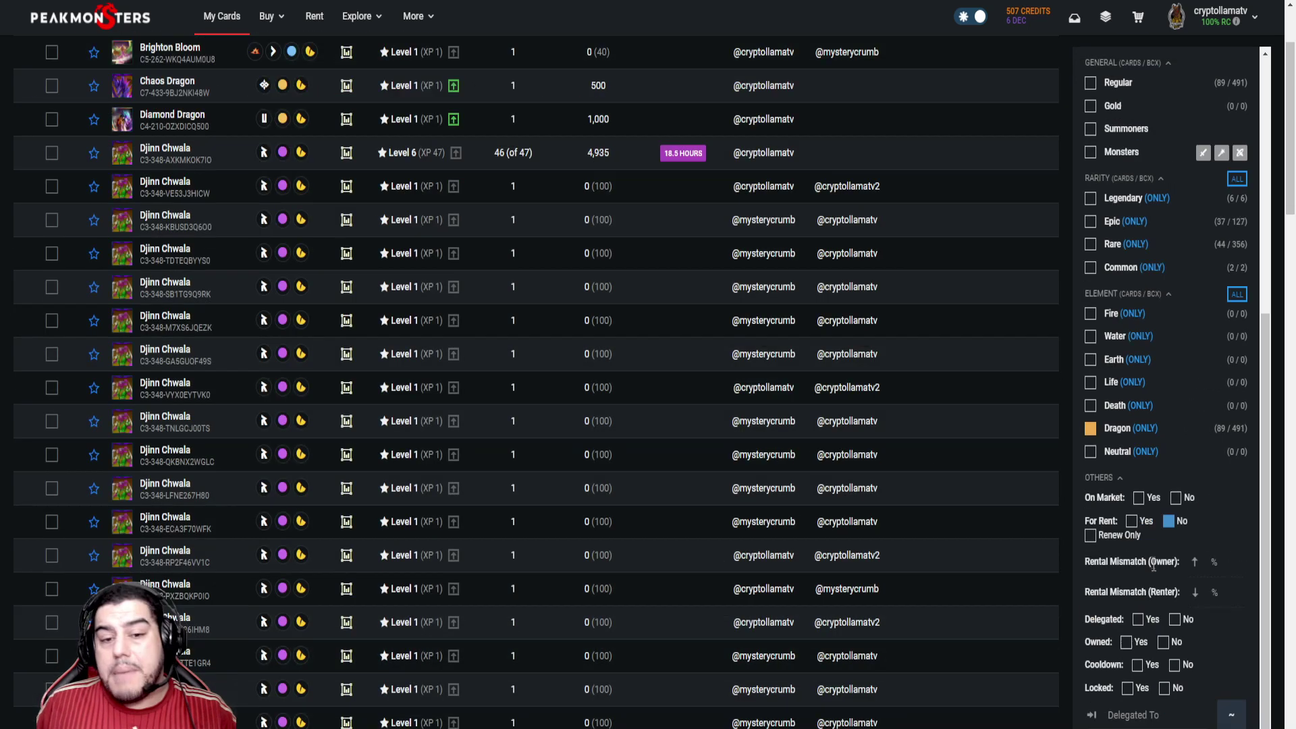
click(1174, 620)
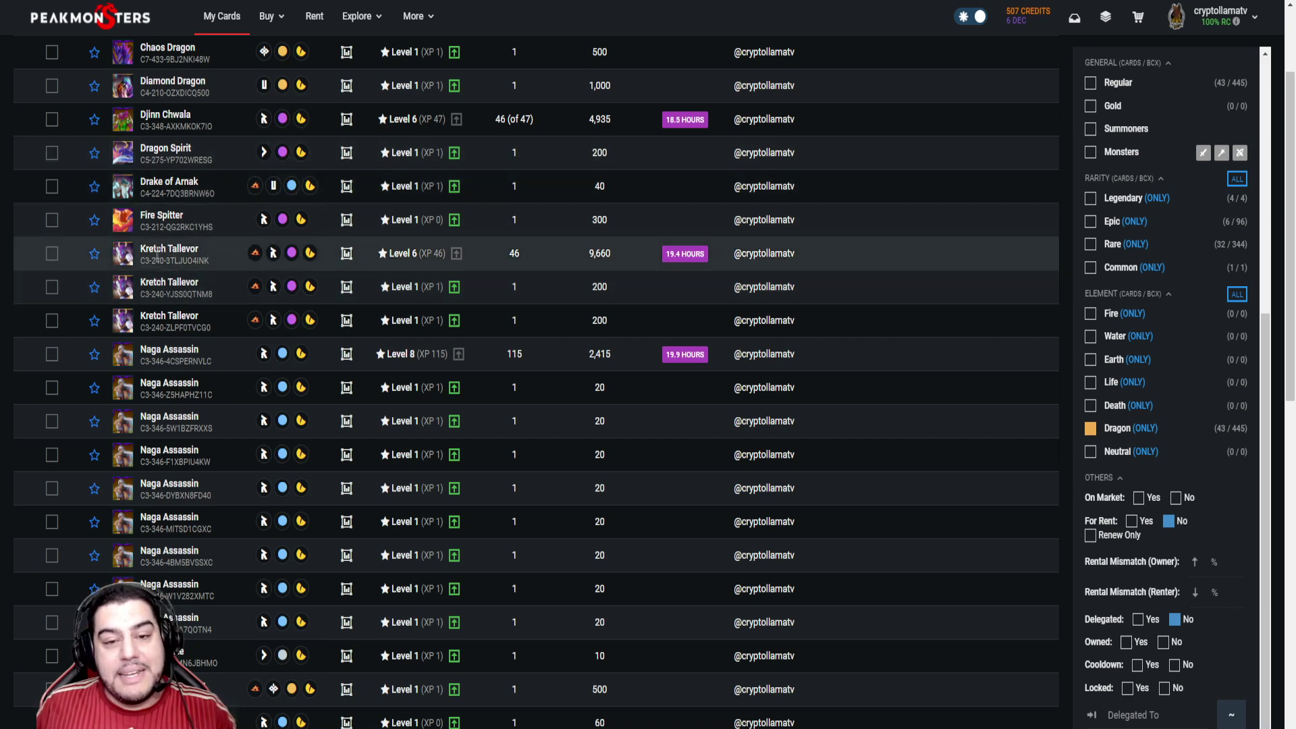
Select all the filtered Dragon cards and open the rental listing for the selected cards
scroll(121, 270, up, 1)
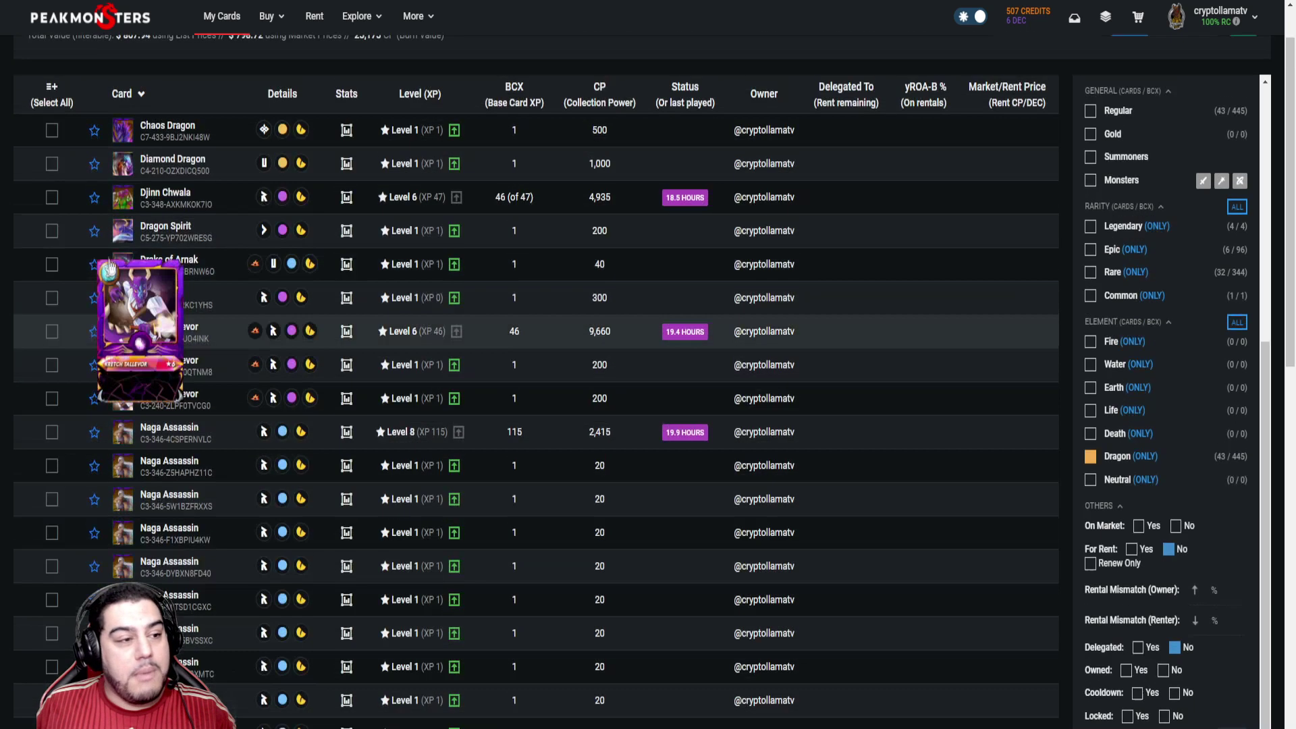
click(51, 89)
scroll(884, 268, down, 1)
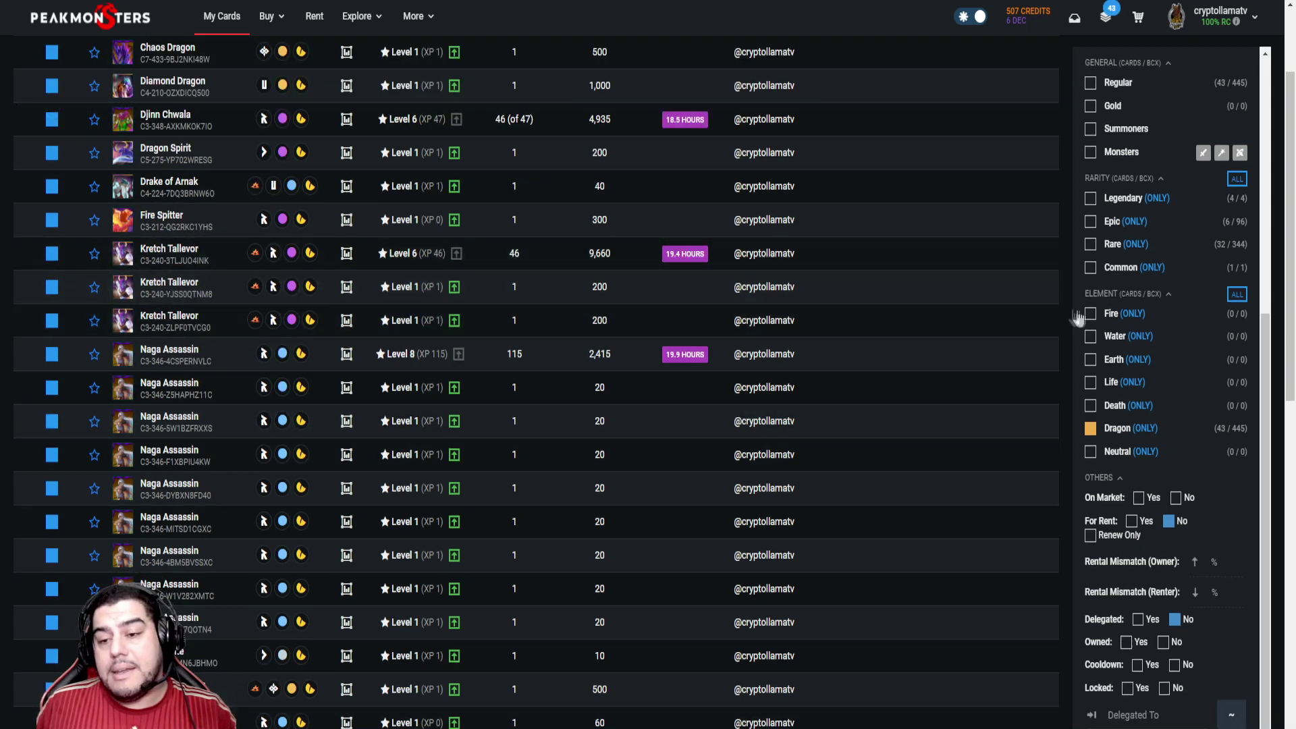
click(1110, 22)
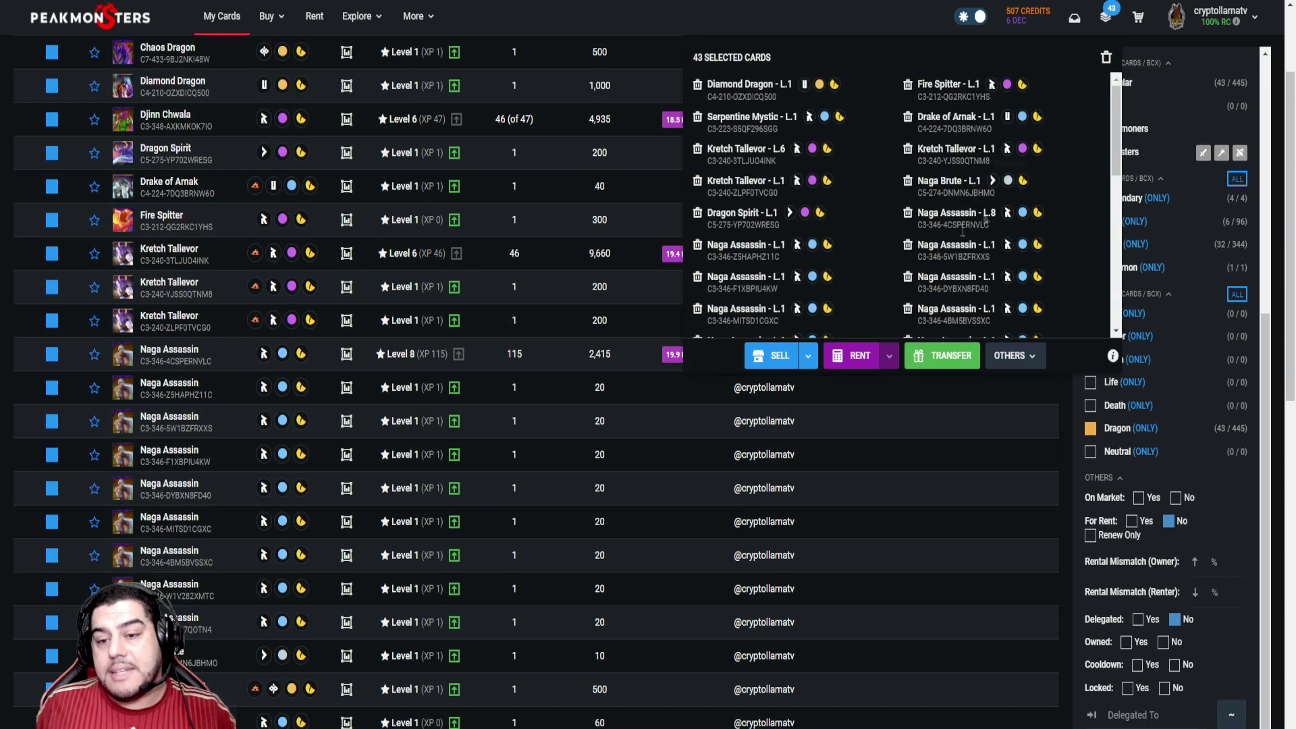
click(860, 357)
Set the bulk rental price of the selected cards to 4 DEC
scroll(828, 499, down, 10)
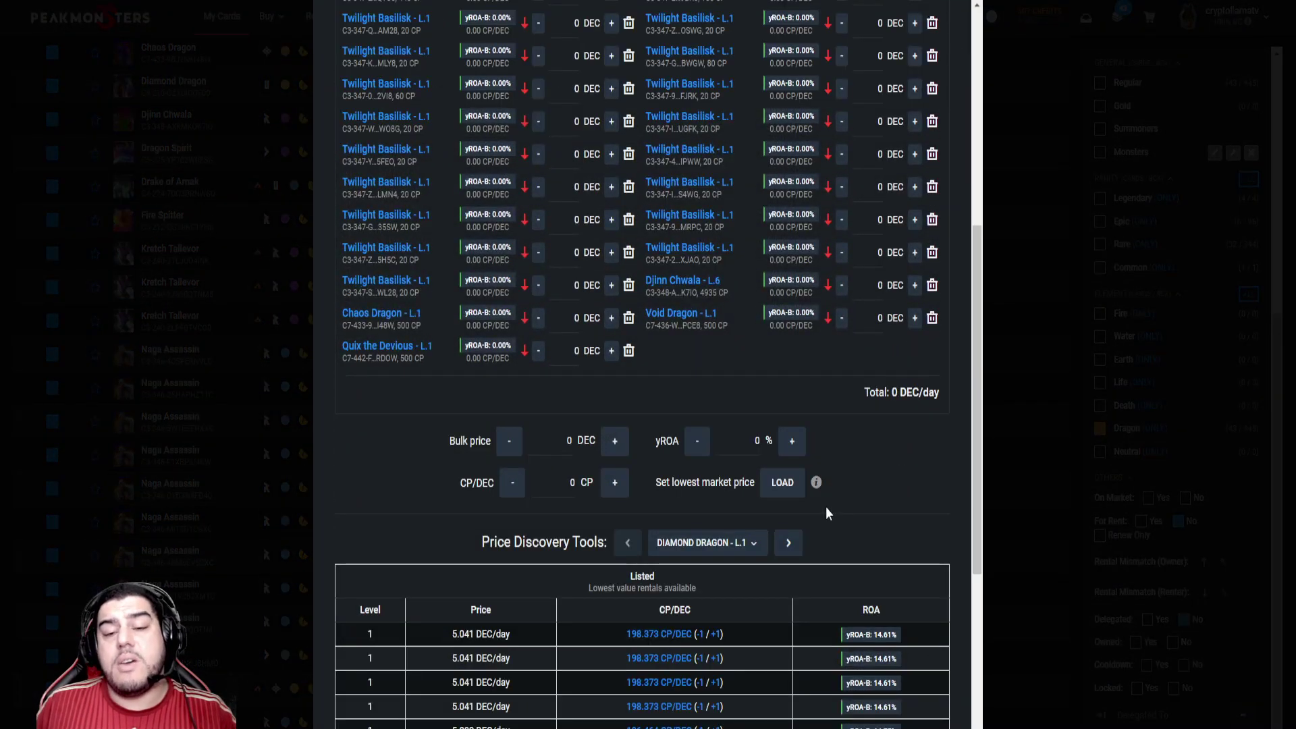
scroll(824, 506, down, 3)
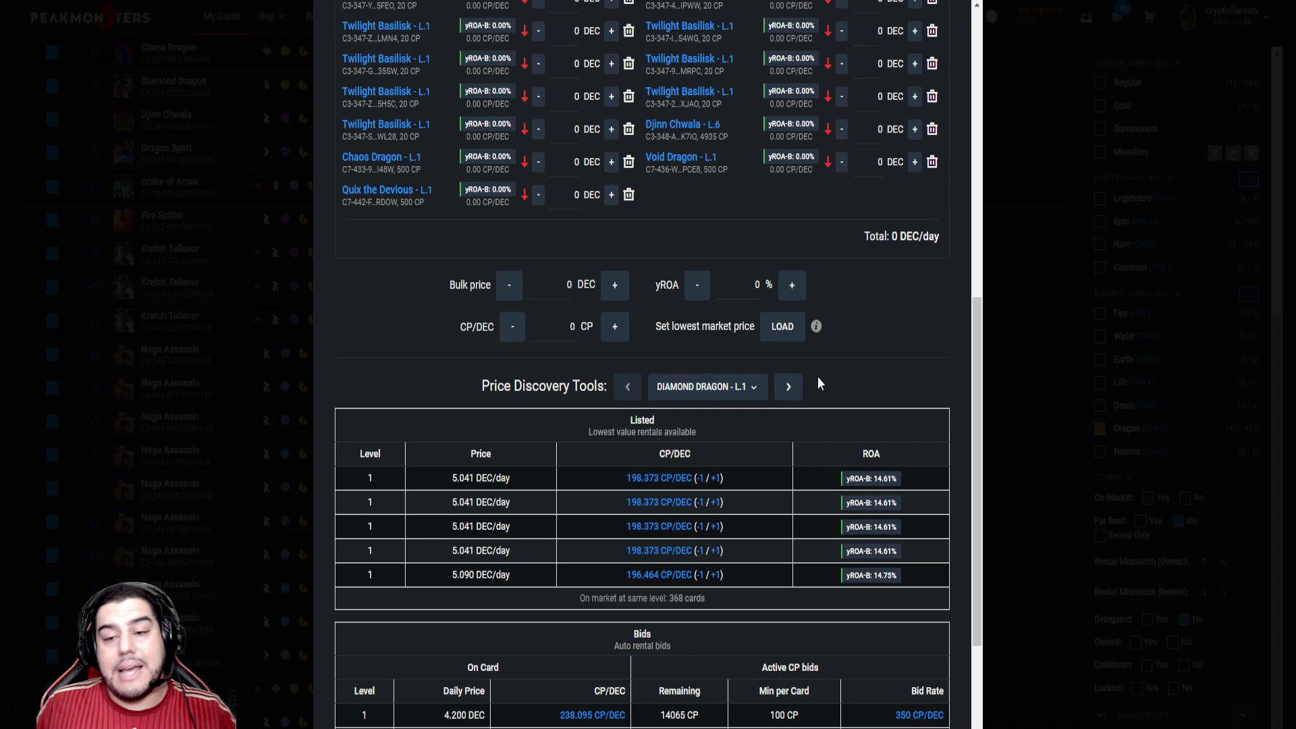
scroll(823, 418, up, 1)
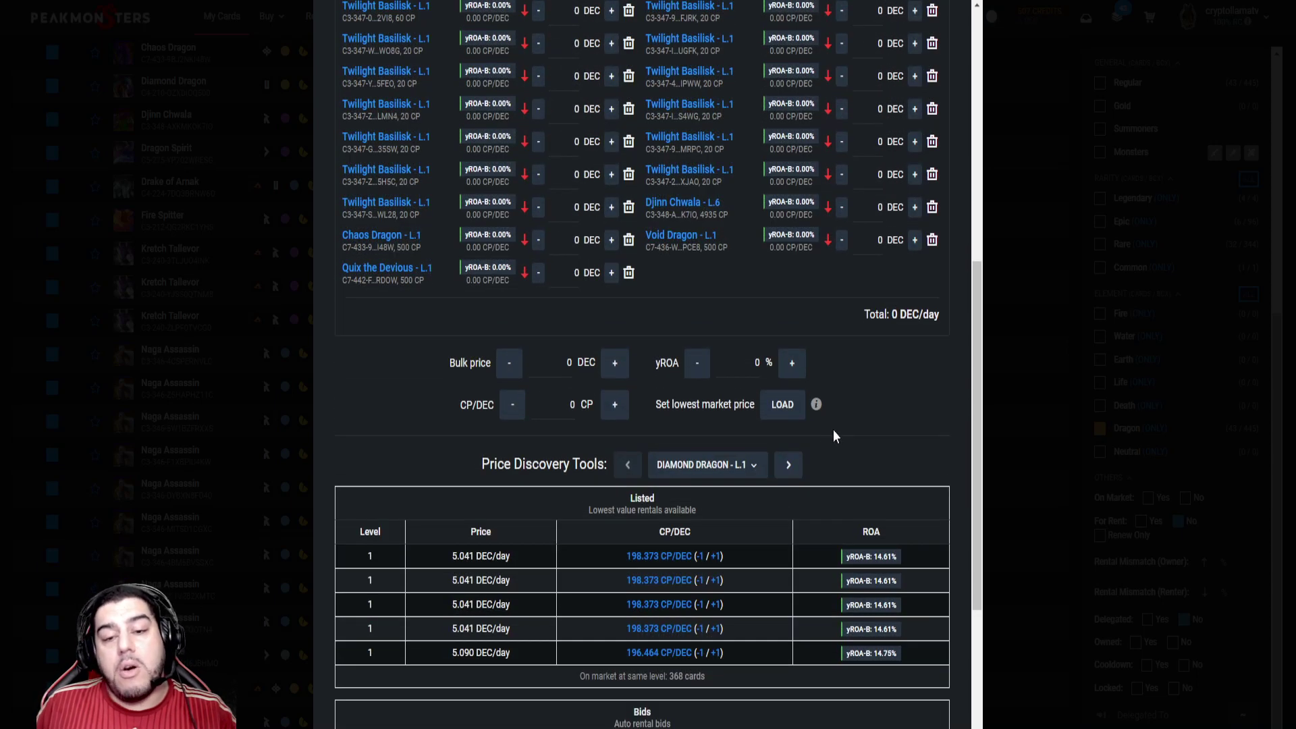
click(613, 365)
click(614, 364)
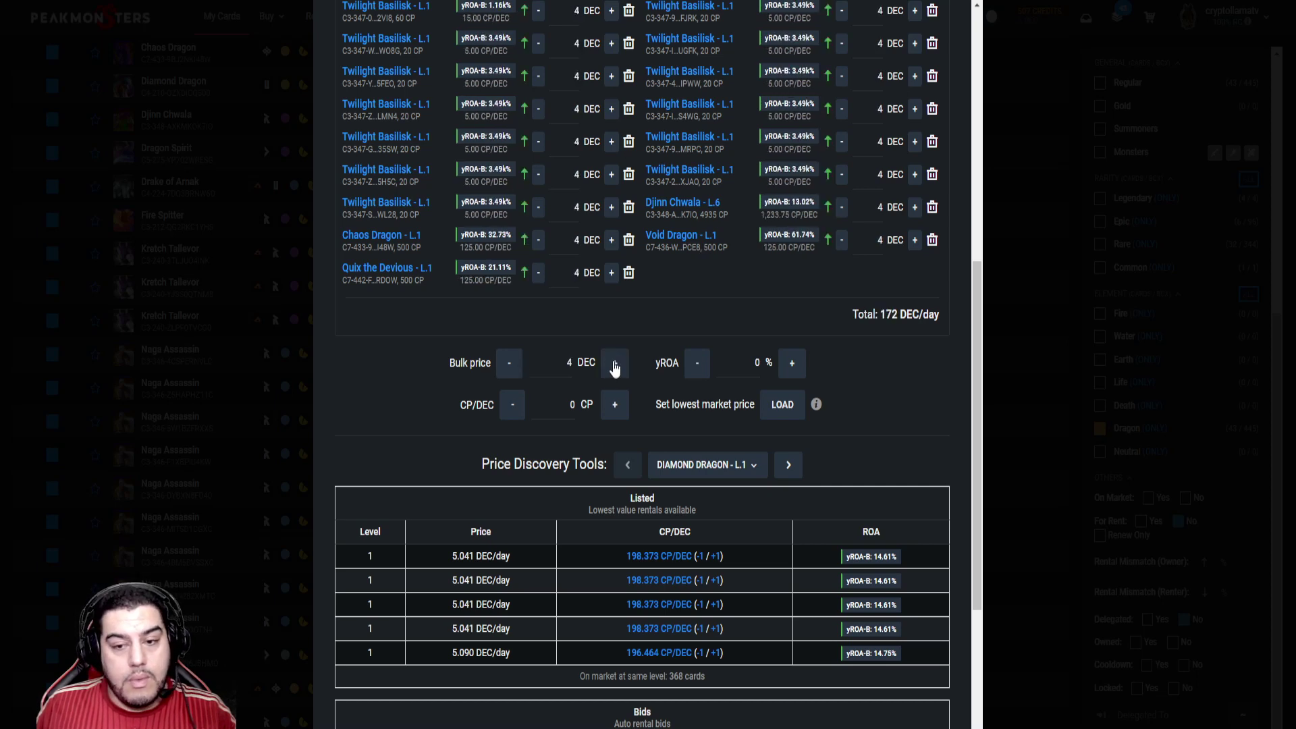
Reset the bulk rental price to 0 DEC and cancel the rental listing of the selected cards
click(508, 364)
click(507, 363)
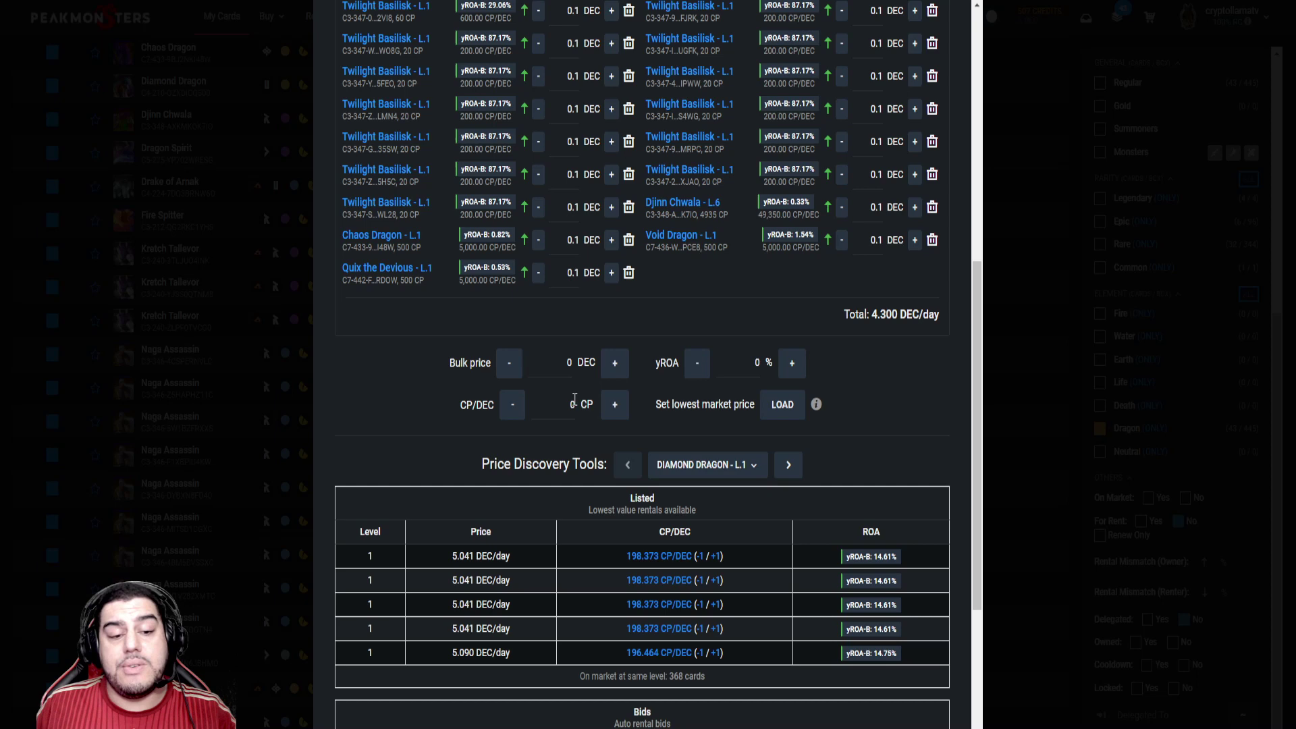
scroll(760, 146, up, 2)
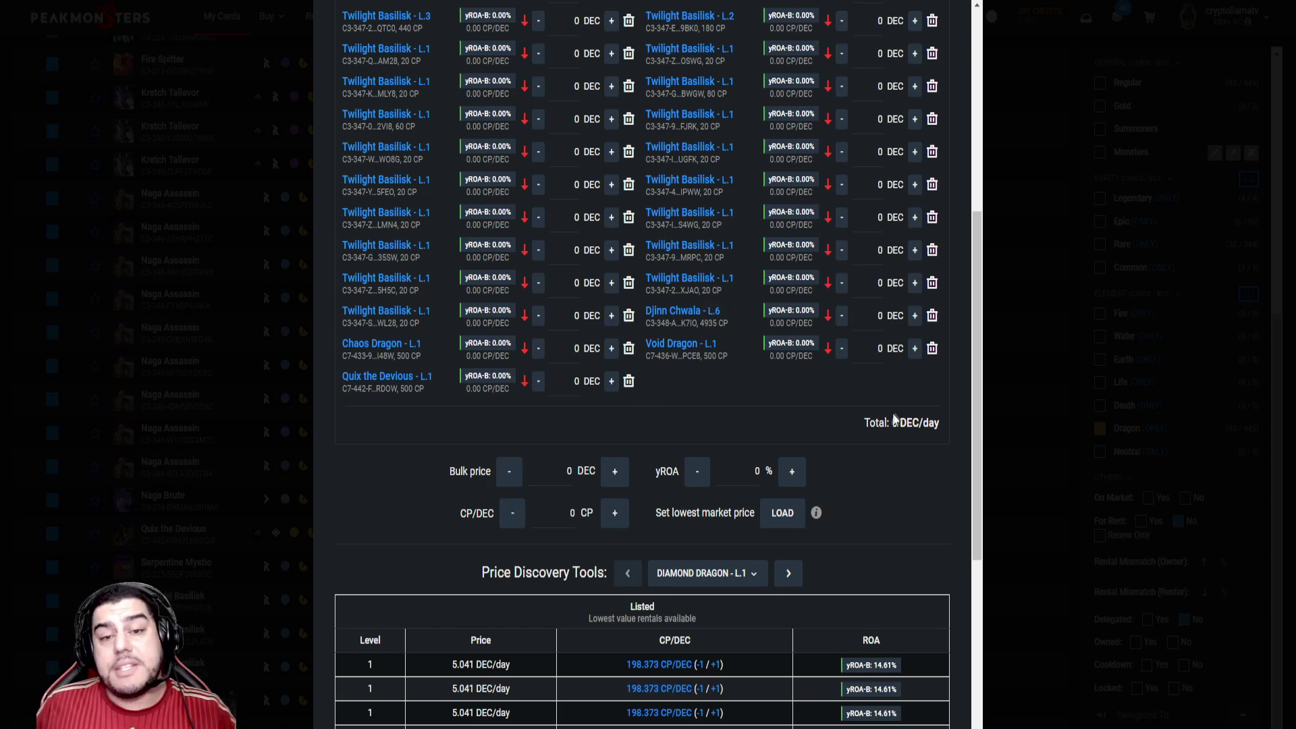
scroll(846, 495, down, 5)
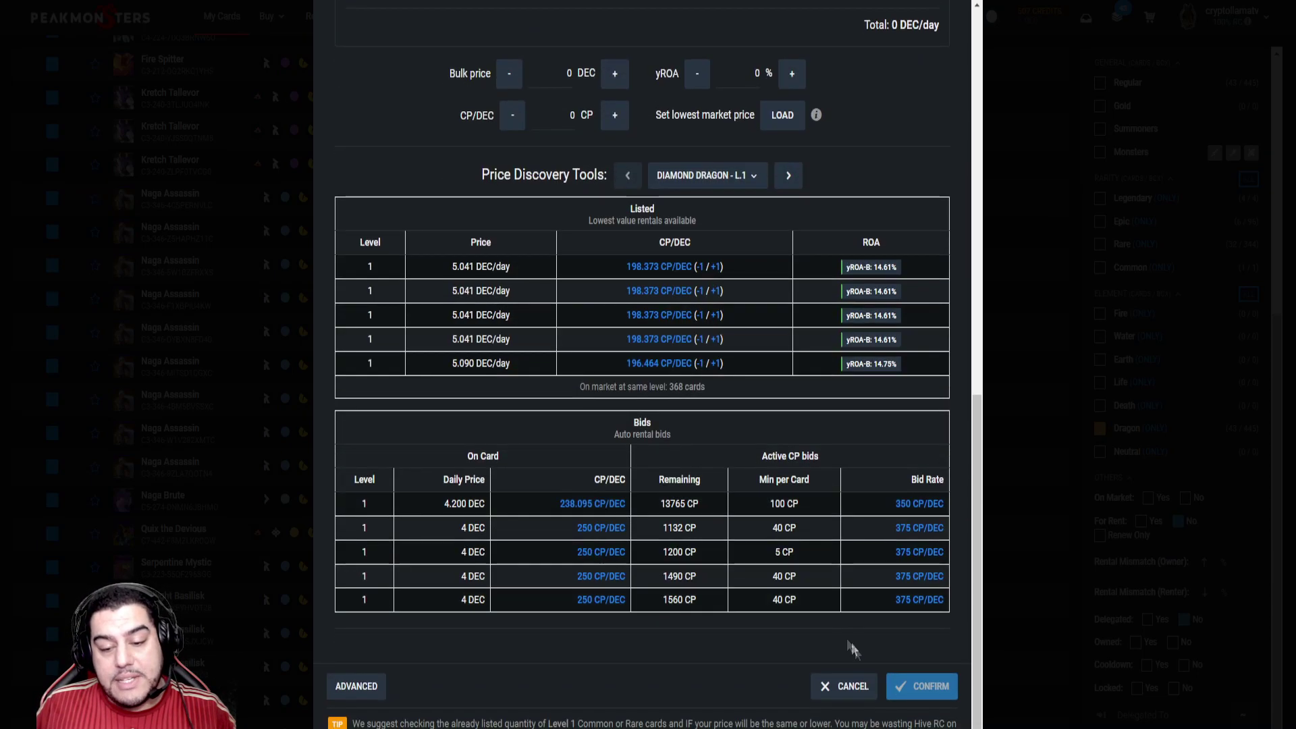
click(853, 686)
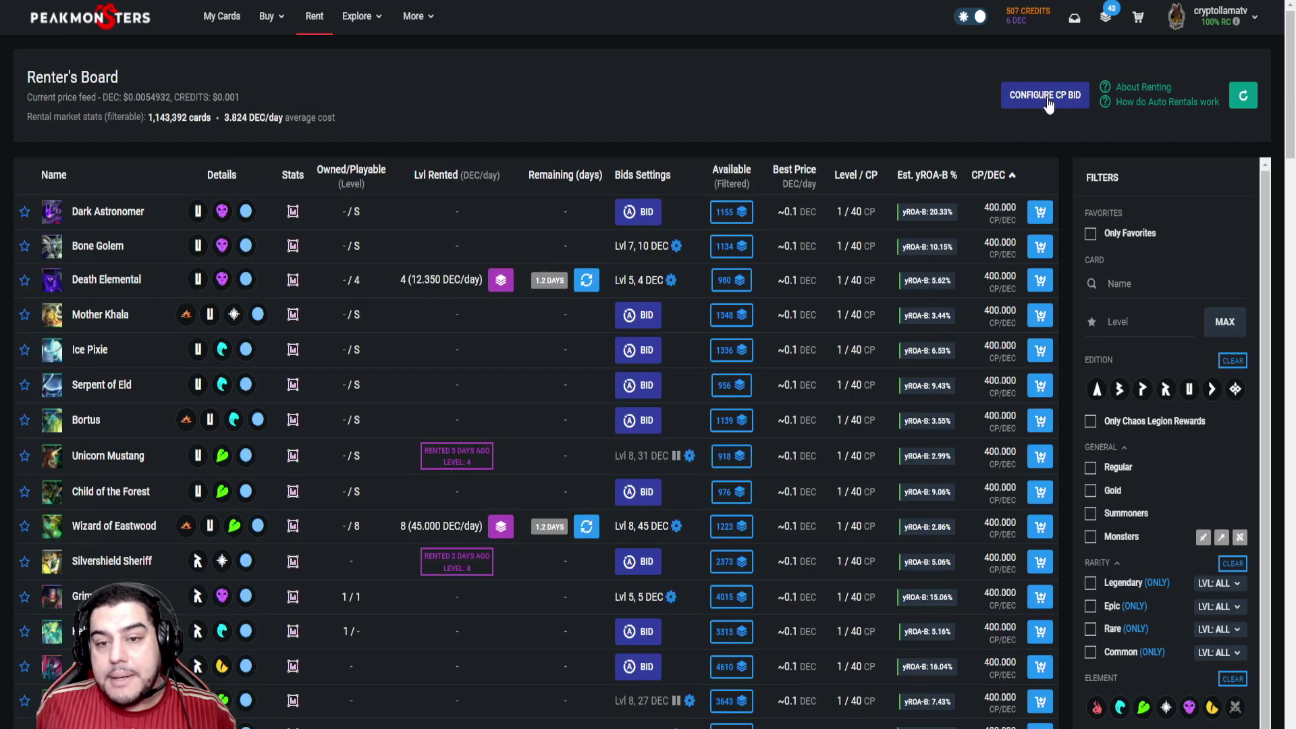
Review the Collection Power rental bid settings and current bids, and close them without changes
click(1045, 96)
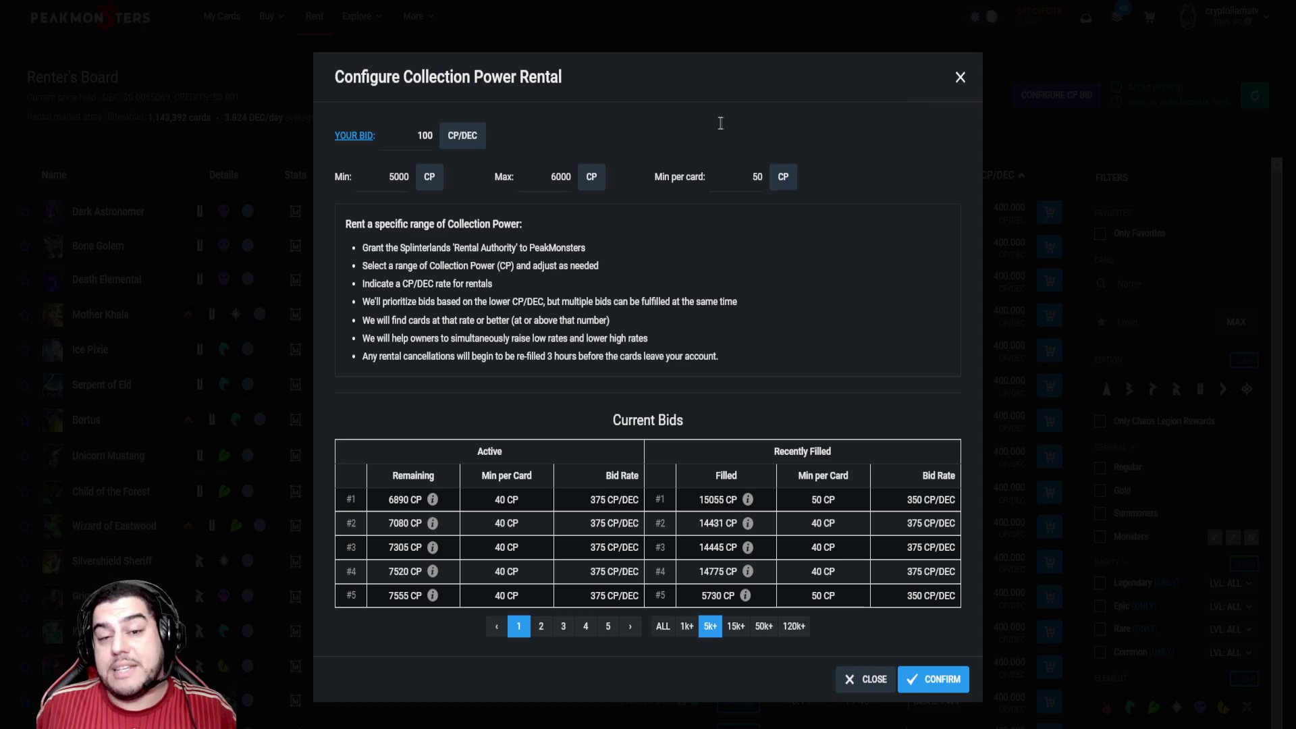
click(960, 77)
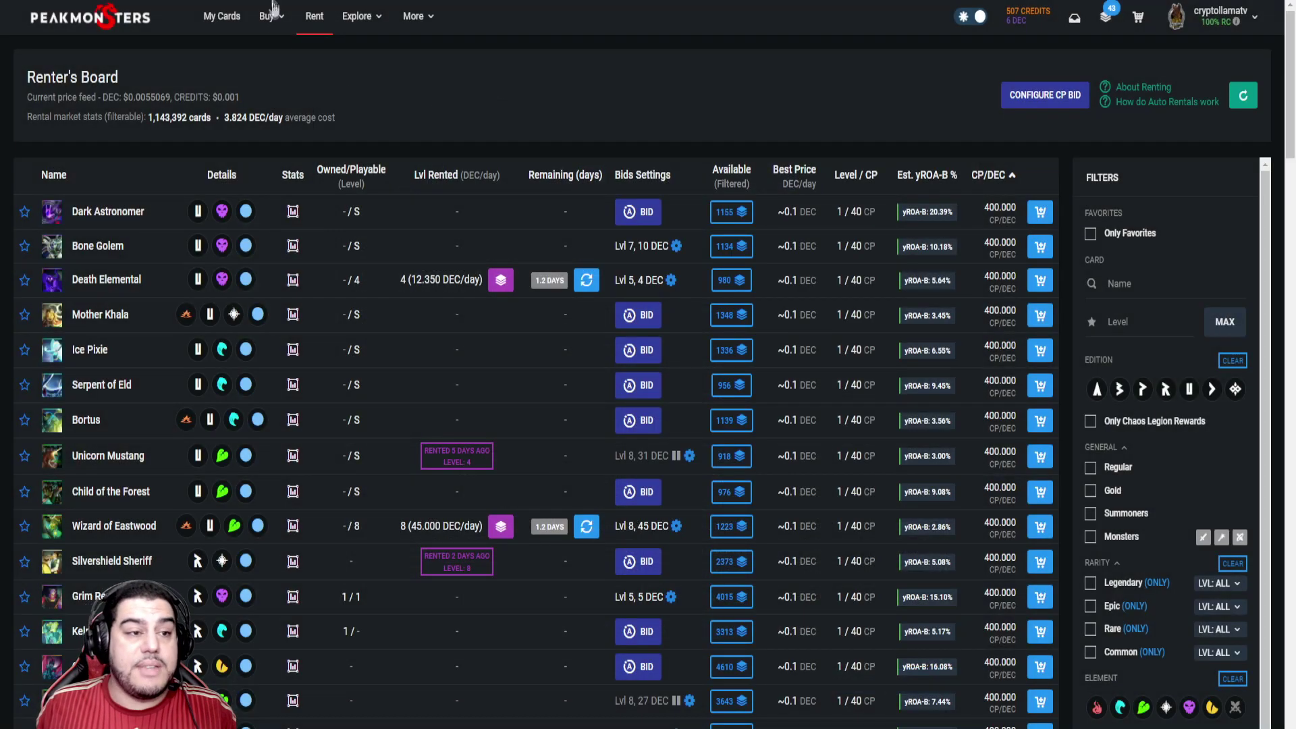
Load the lowest market prices for the selected cards in the rental listing and dismiss it without confirming
click(1104, 17)
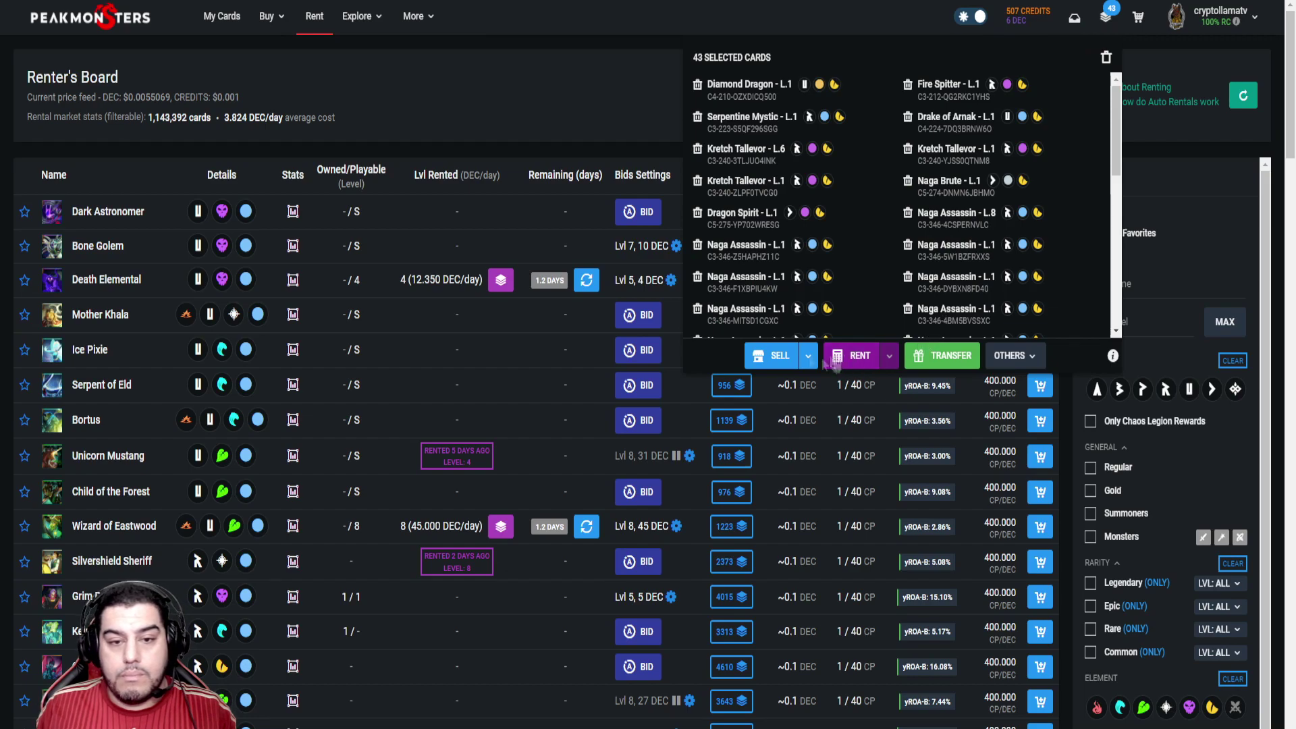
click(851, 356)
scroll(472, 473, down, 15)
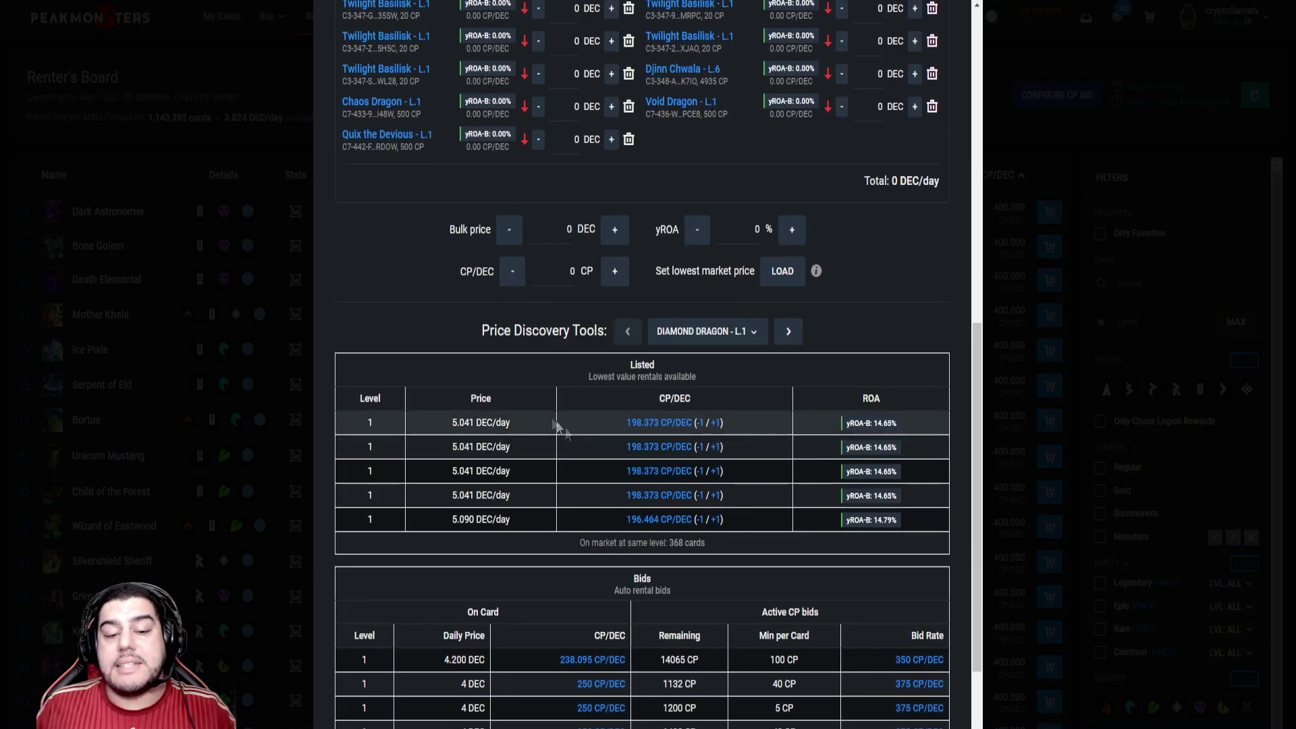
scroll(799, 483, down, 3)
scroll(860, 476, up, 7)
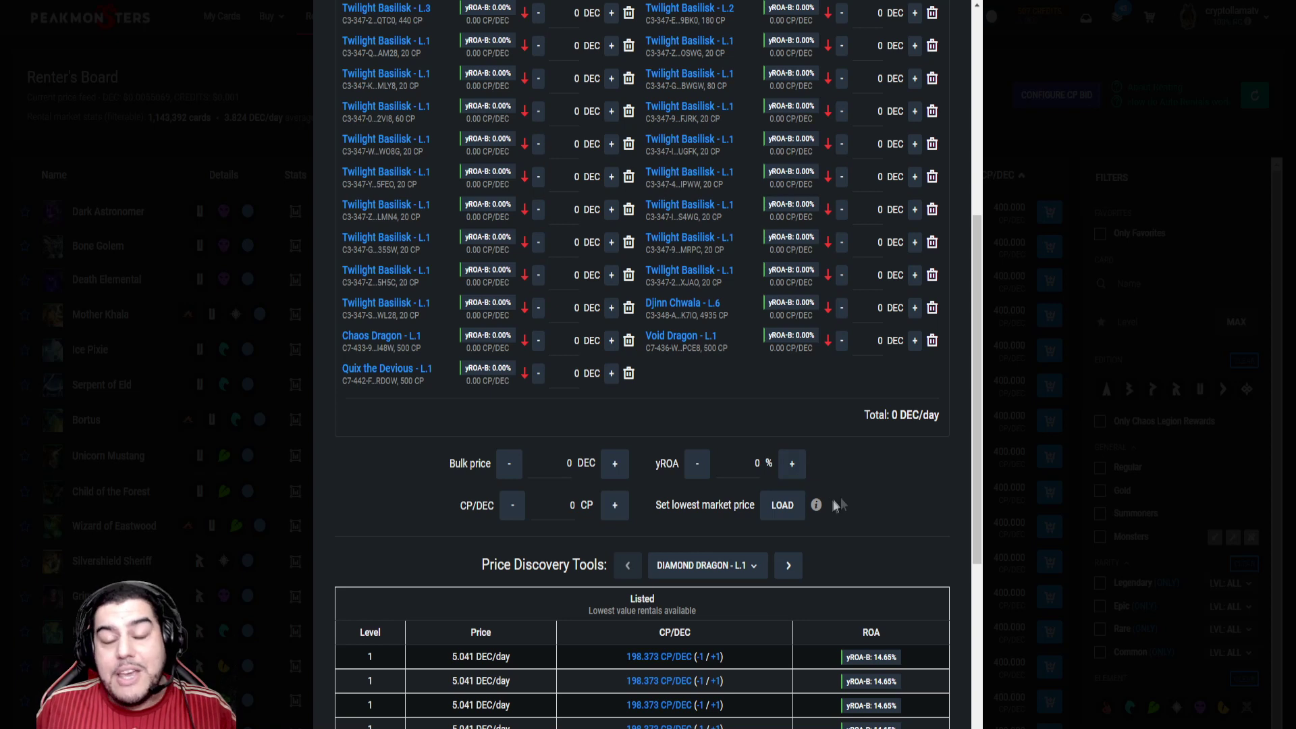
click(777, 510)
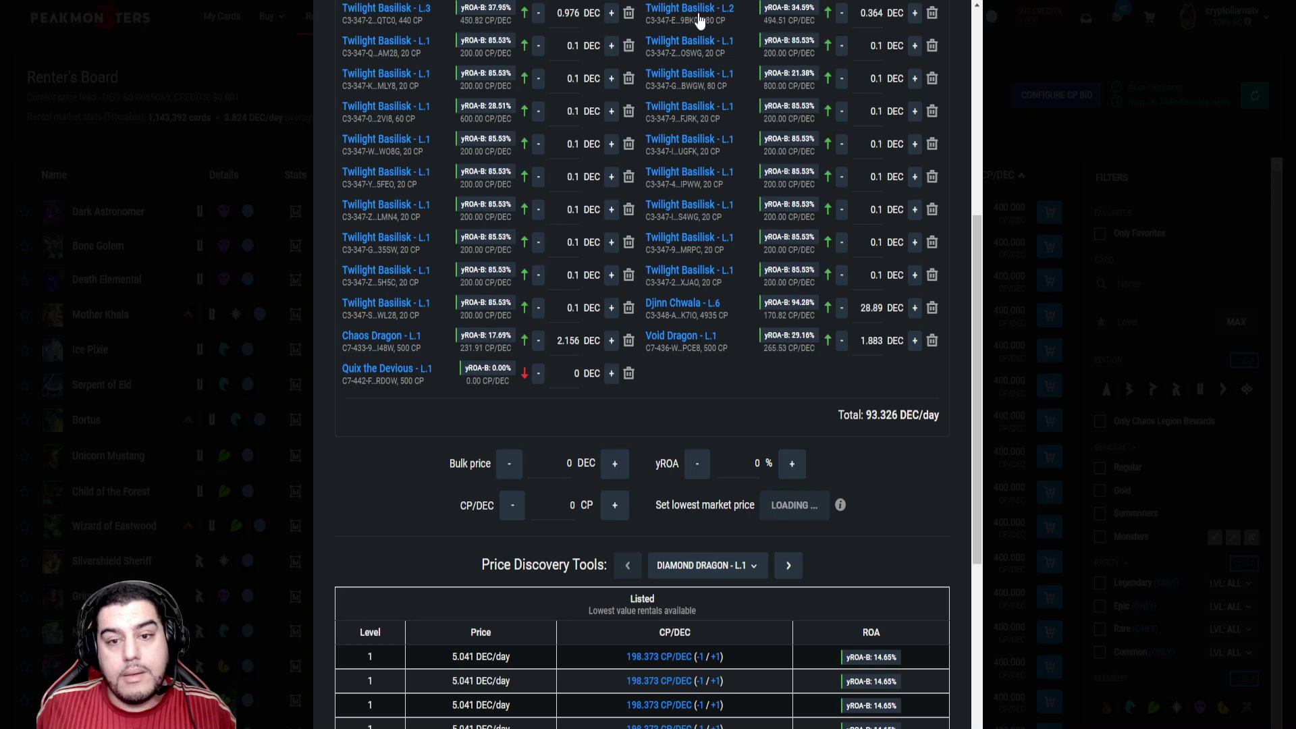
scroll(849, 371, down, 1)
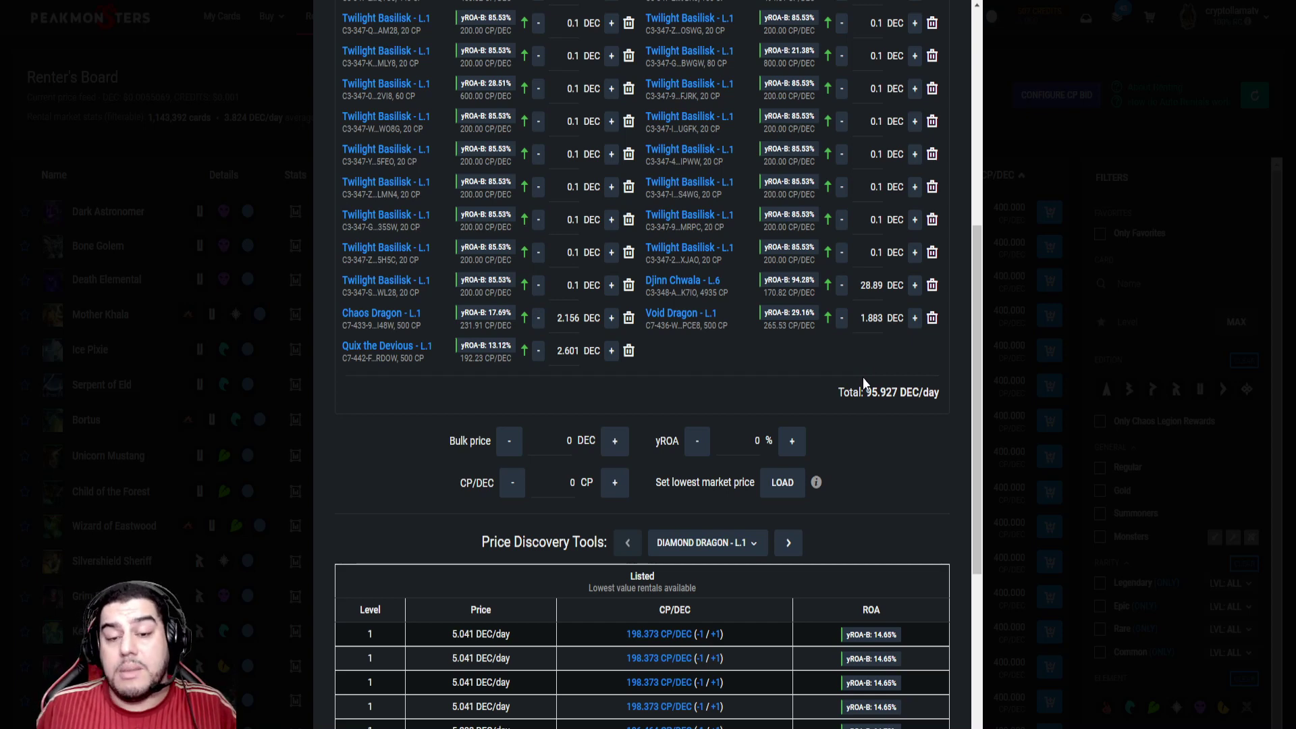
key(Escape)
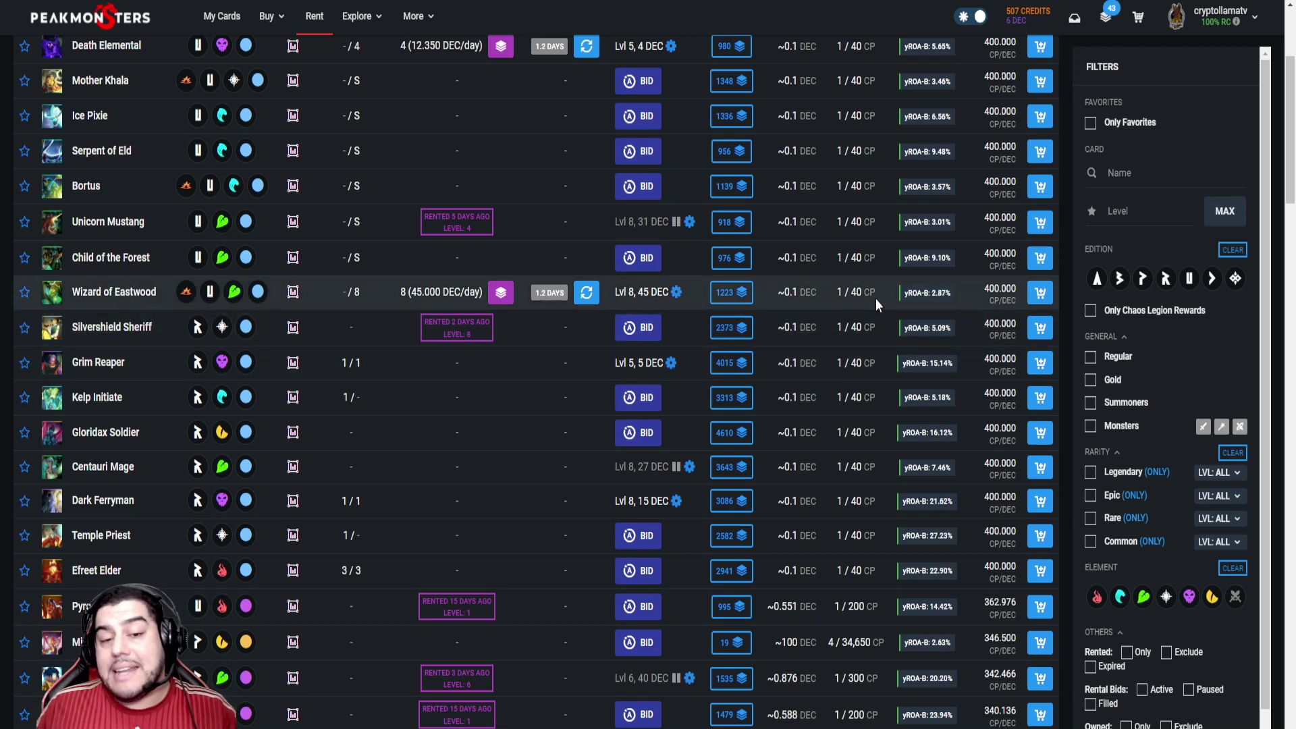
Set the sale listing of the selected cards to be priced relative to the Low Buy price, and dismiss it
click(1104, 18)
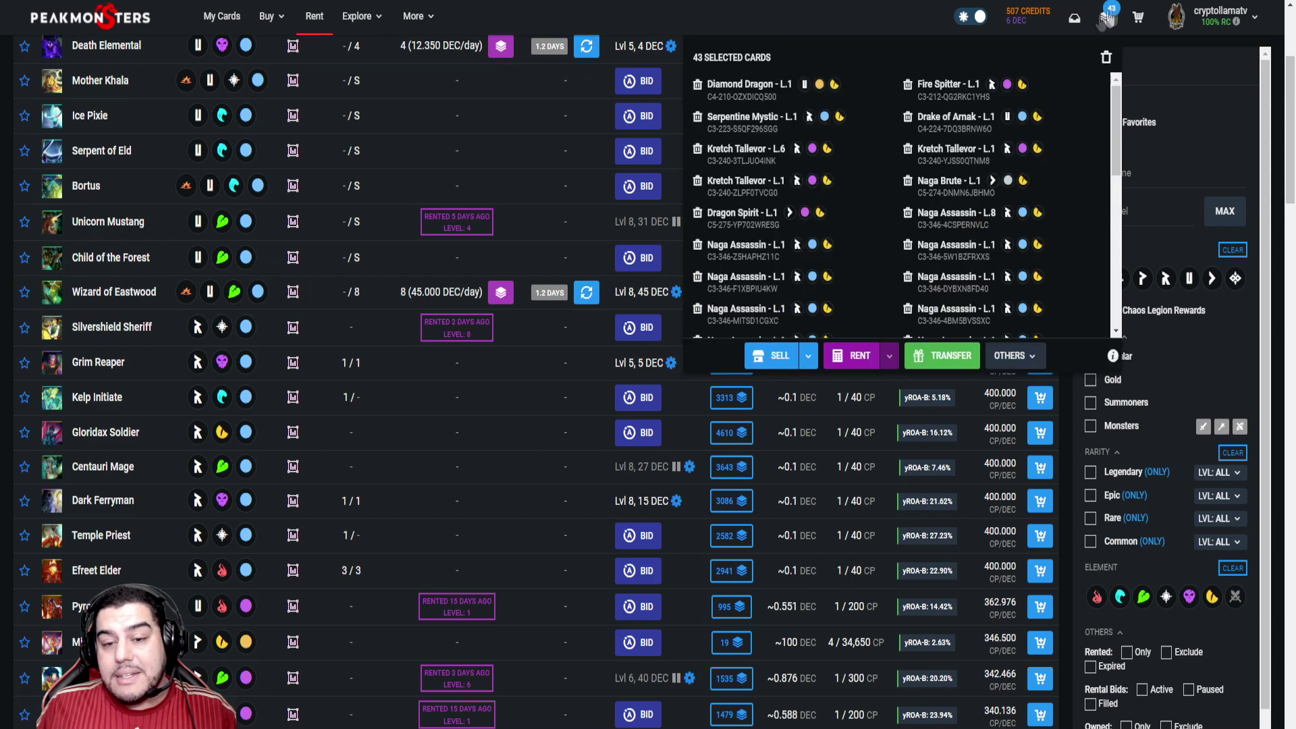
click(773, 358)
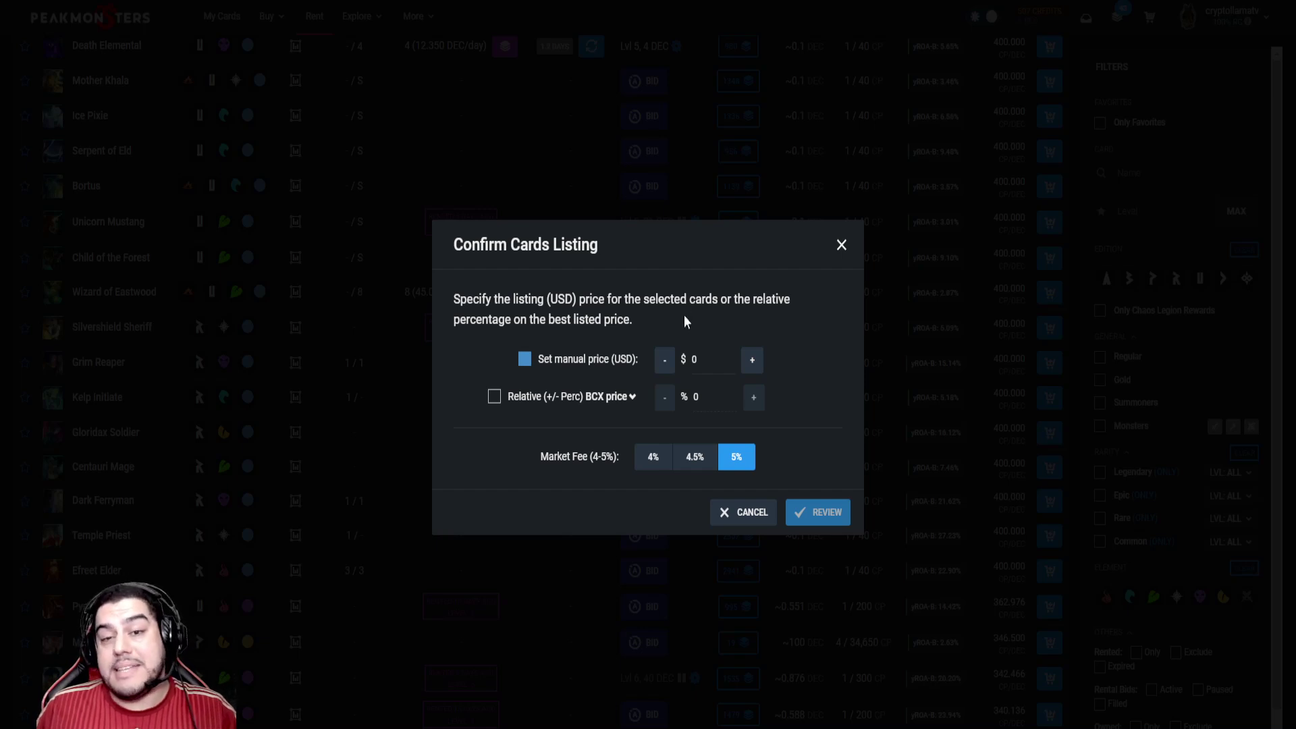
click(616, 396)
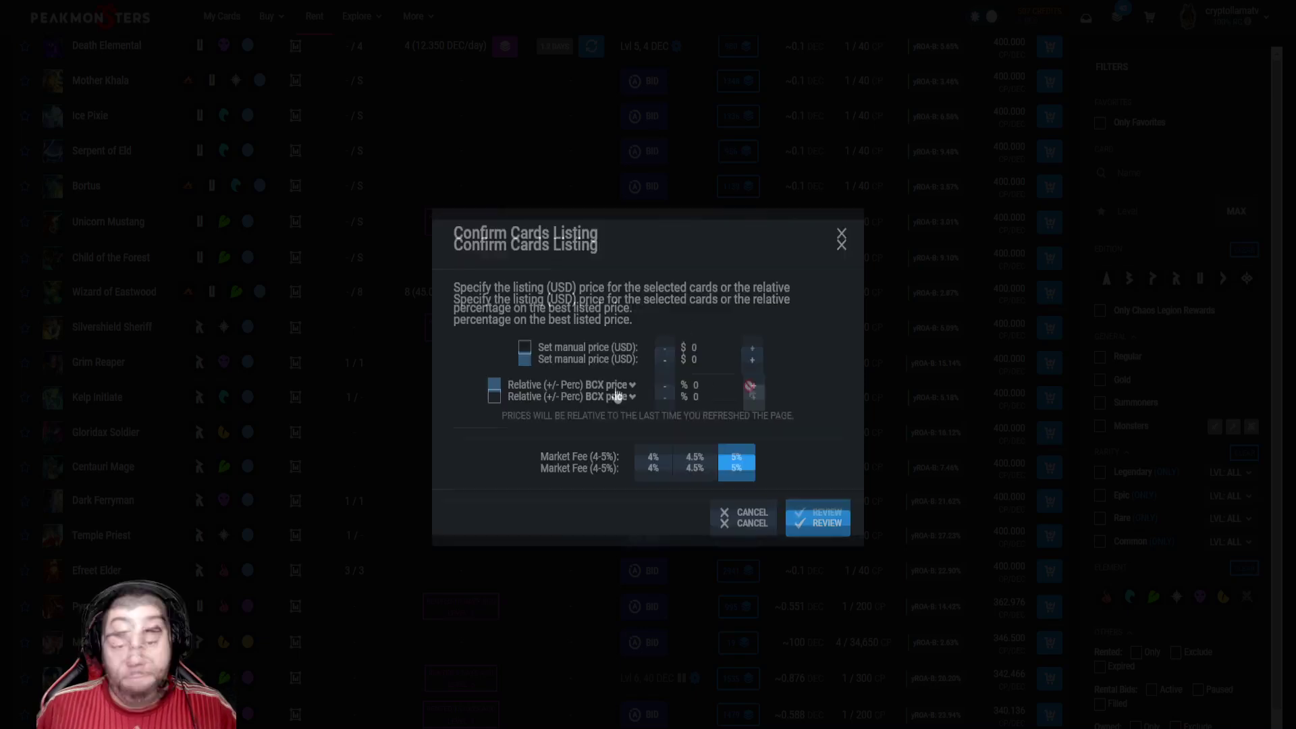
click(613, 385)
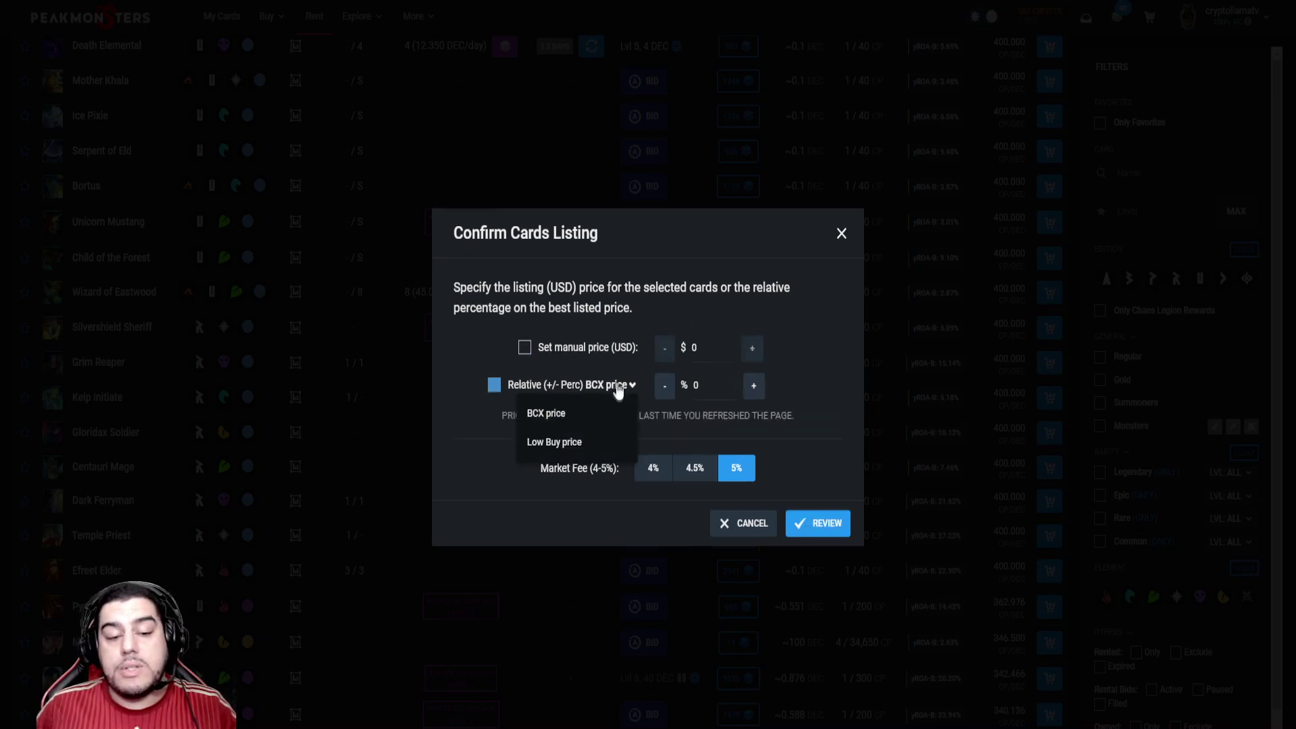
click(584, 445)
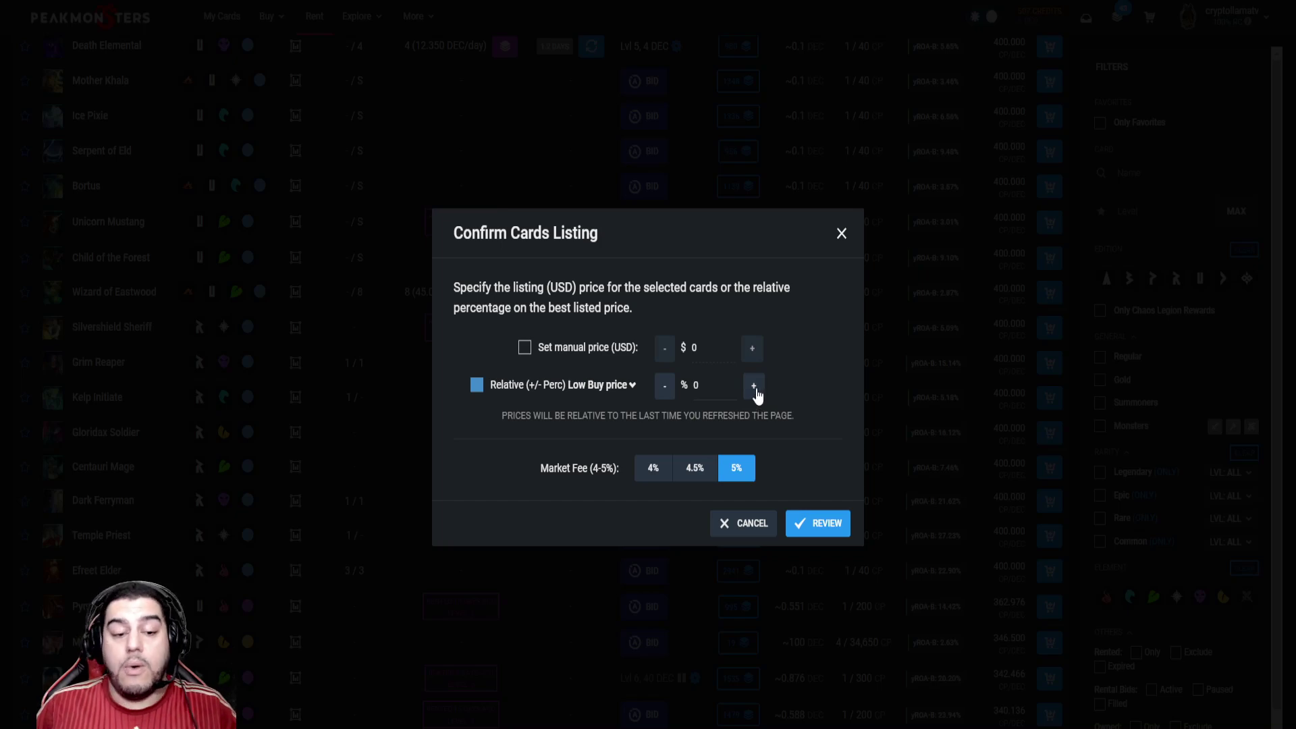
click(872, 404)
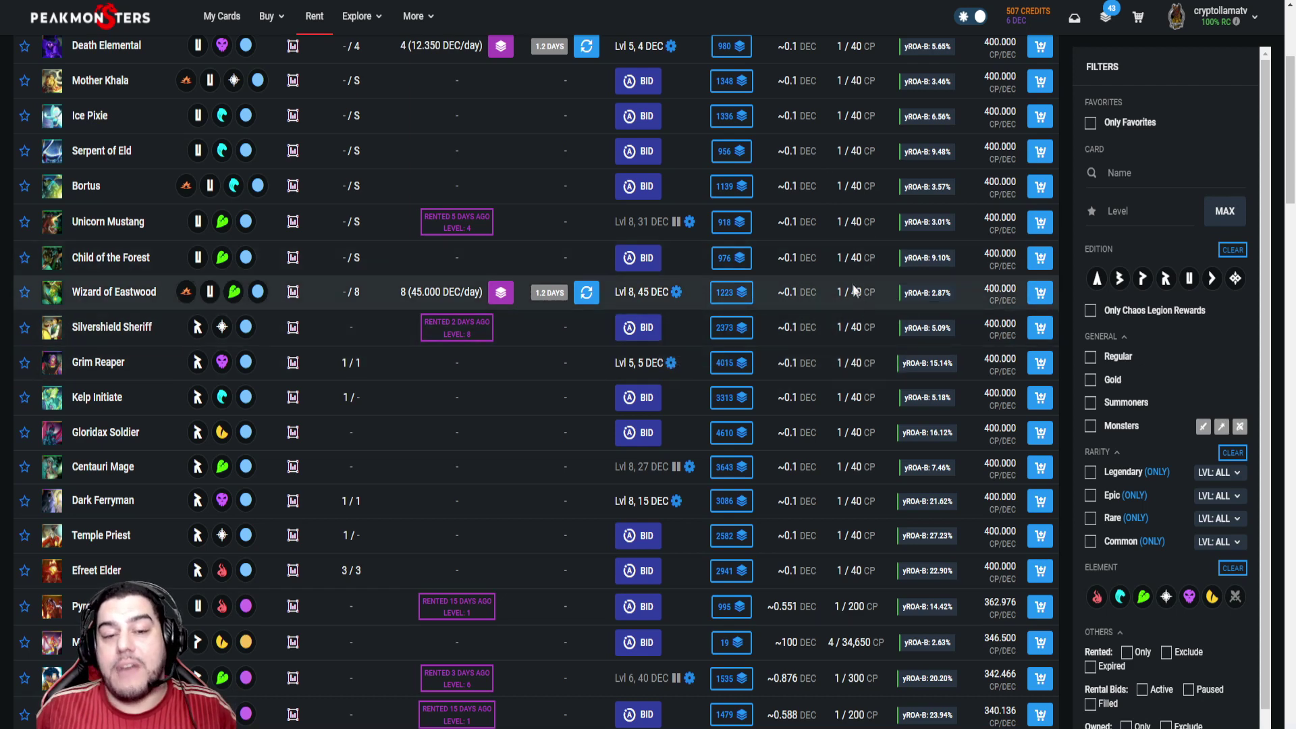
Open the transfer of the selected cards and fill in the recipient's account name
click(1105, 17)
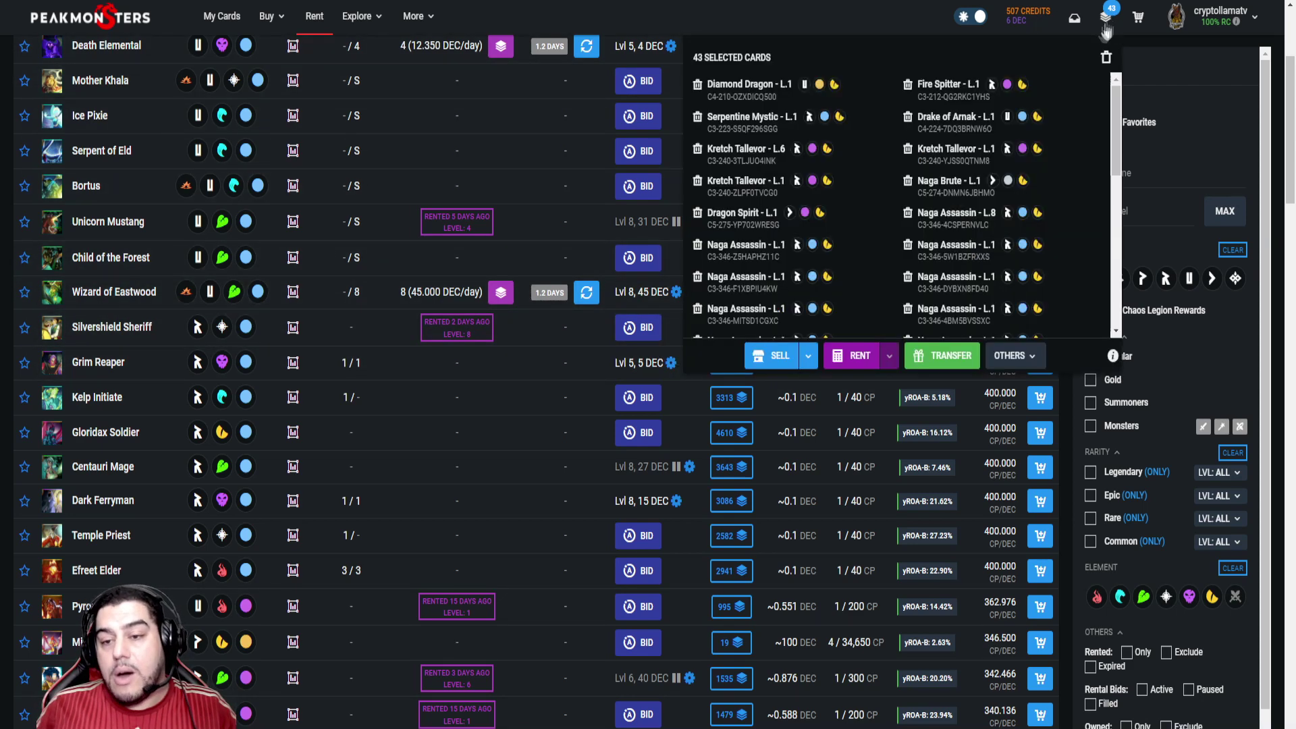
click(938, 355)
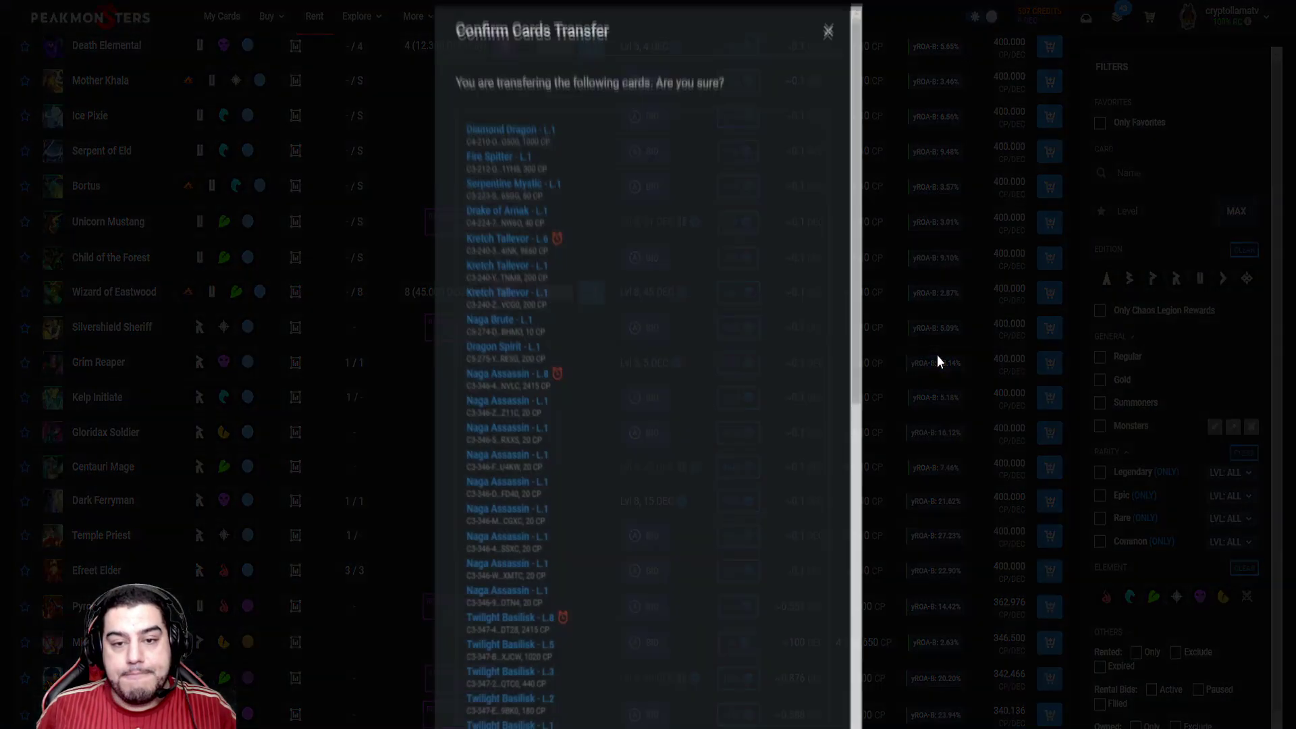
scroll(782, 463, down, 3)
scroll(782, 463, down, 5)
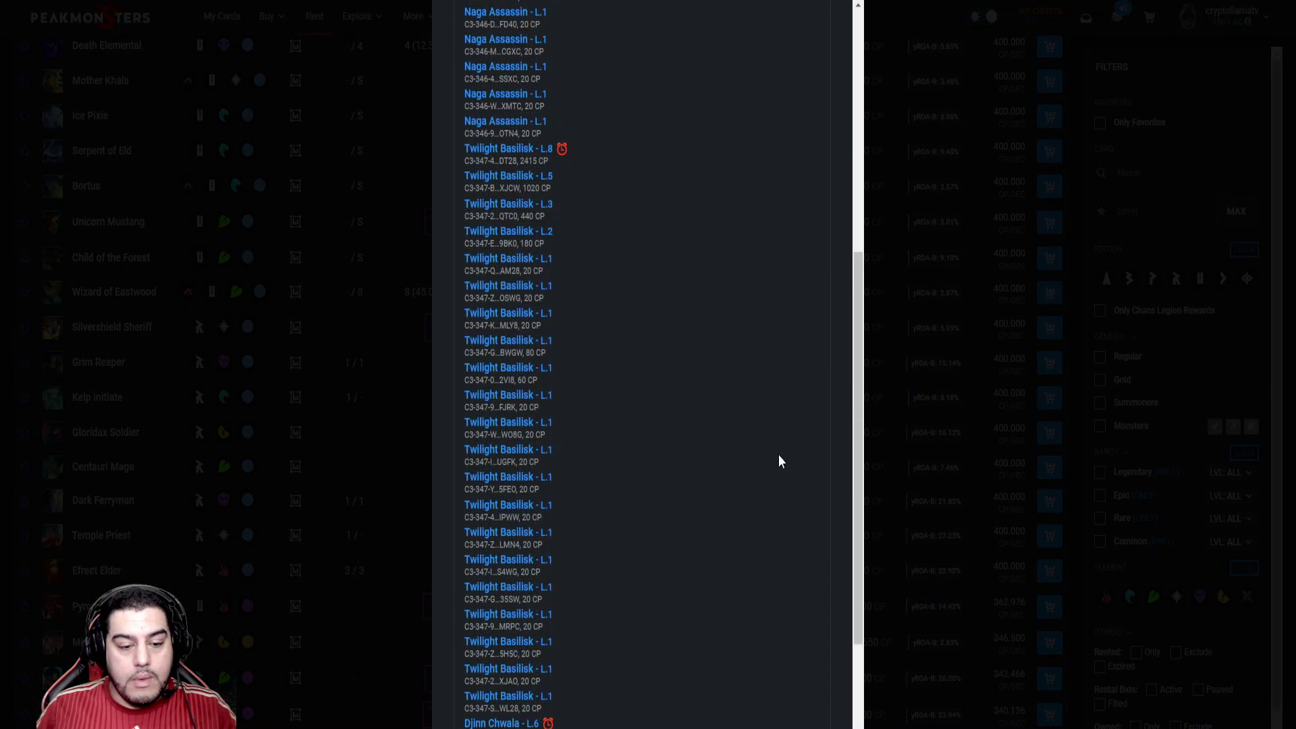
click(620, 676)
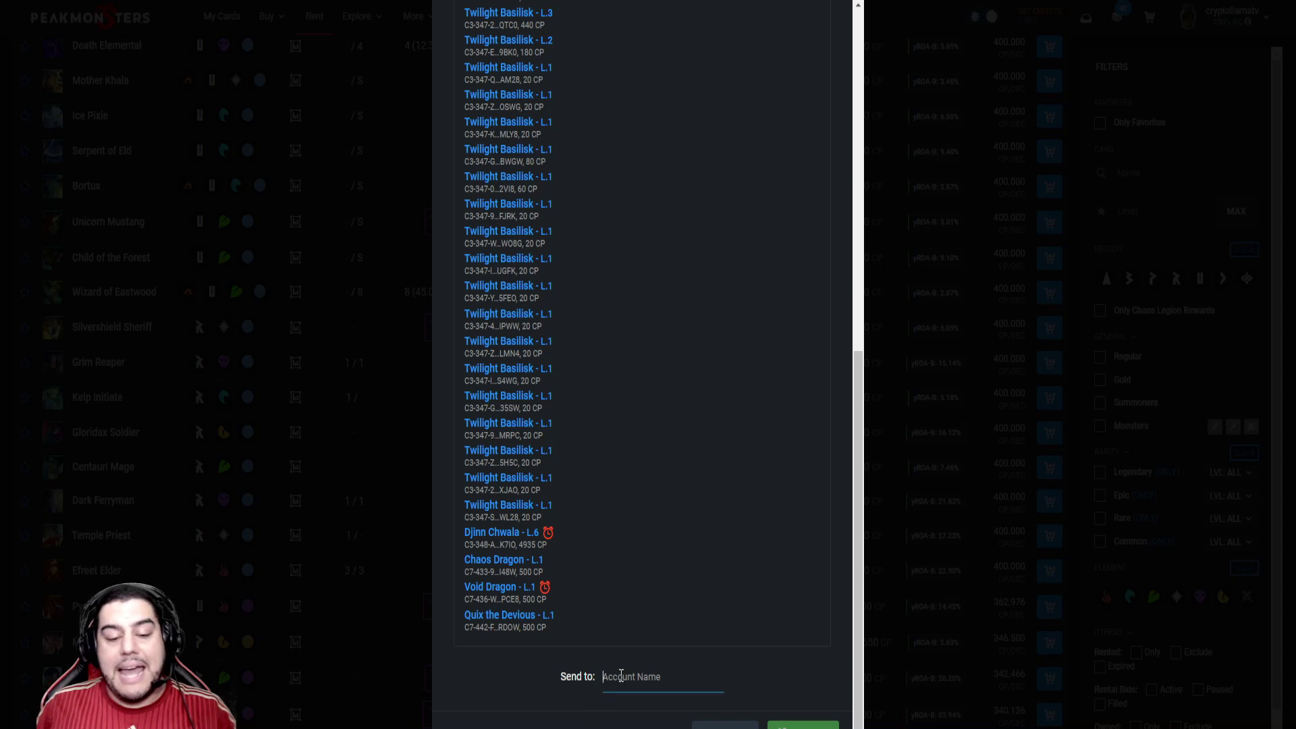
text(cryptol)
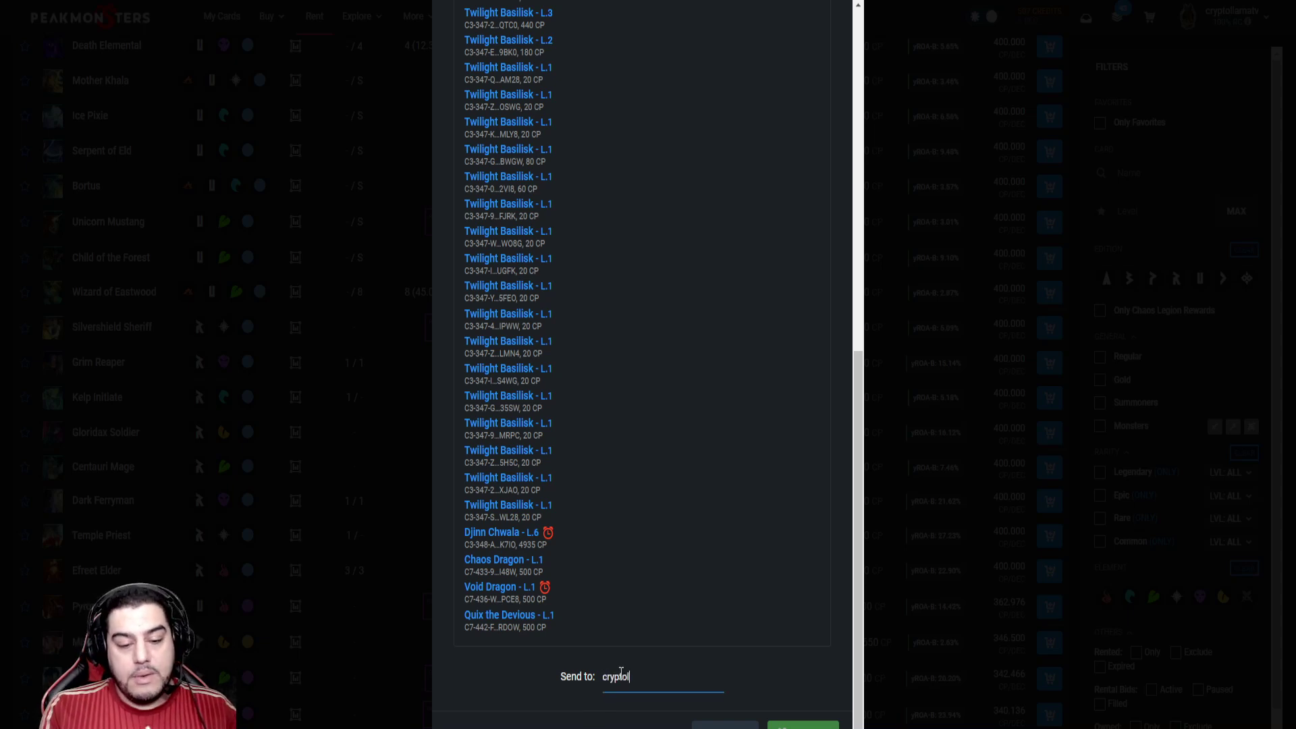
text(lamatv)
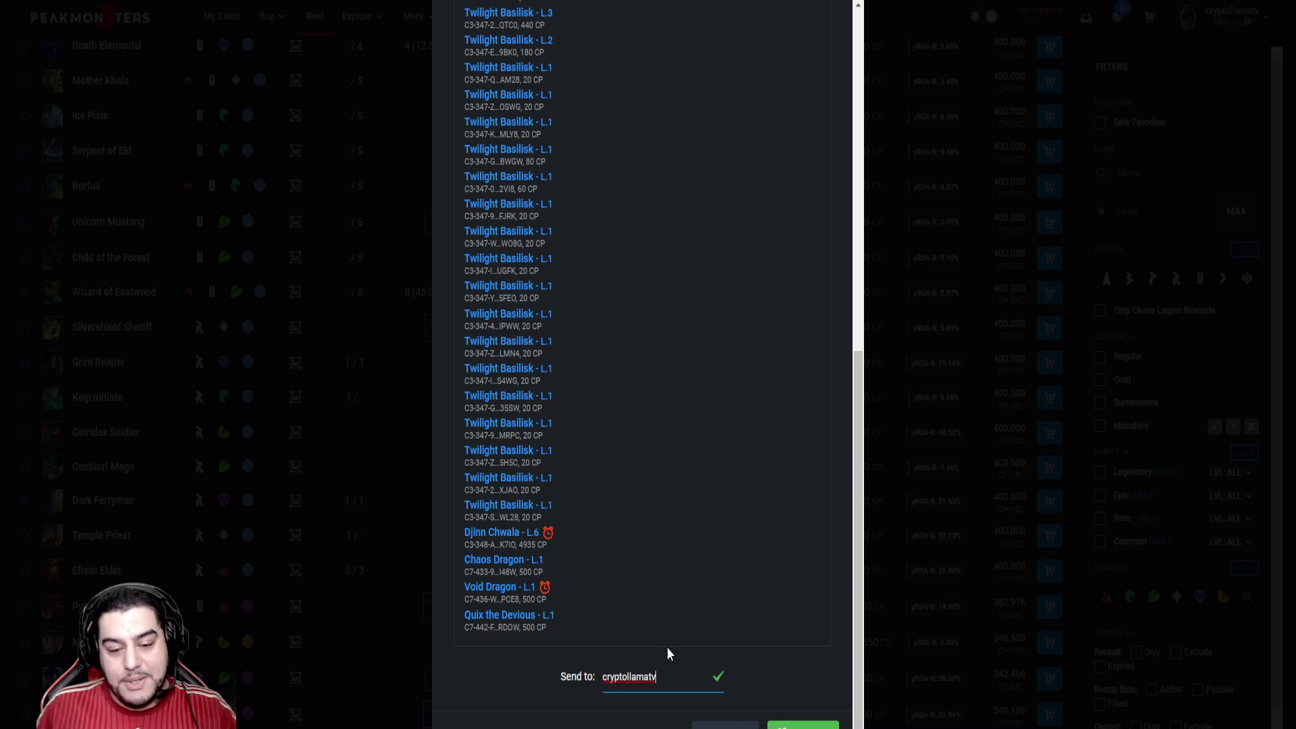
key(Return)
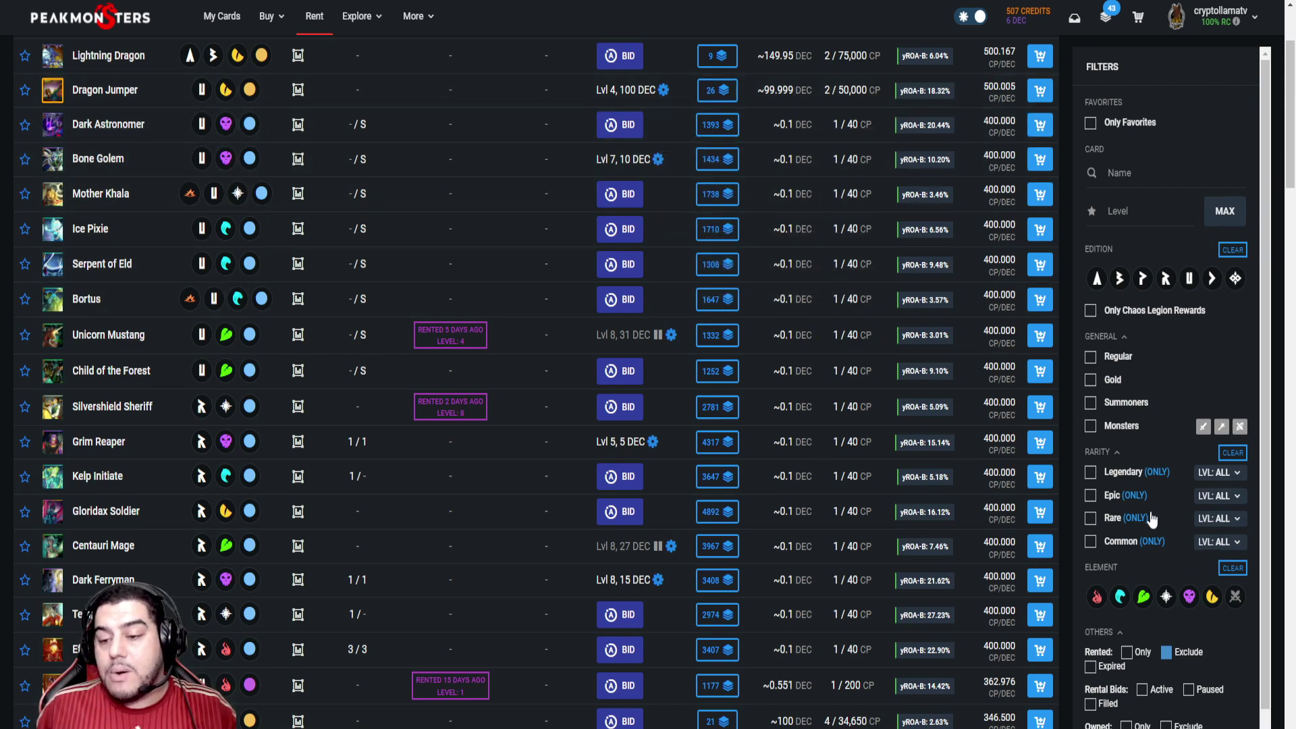
Open another bulk action for the selected cards as far as its recipient account field, and dismiss it without sending
scroll(1067, 281, up, 1)
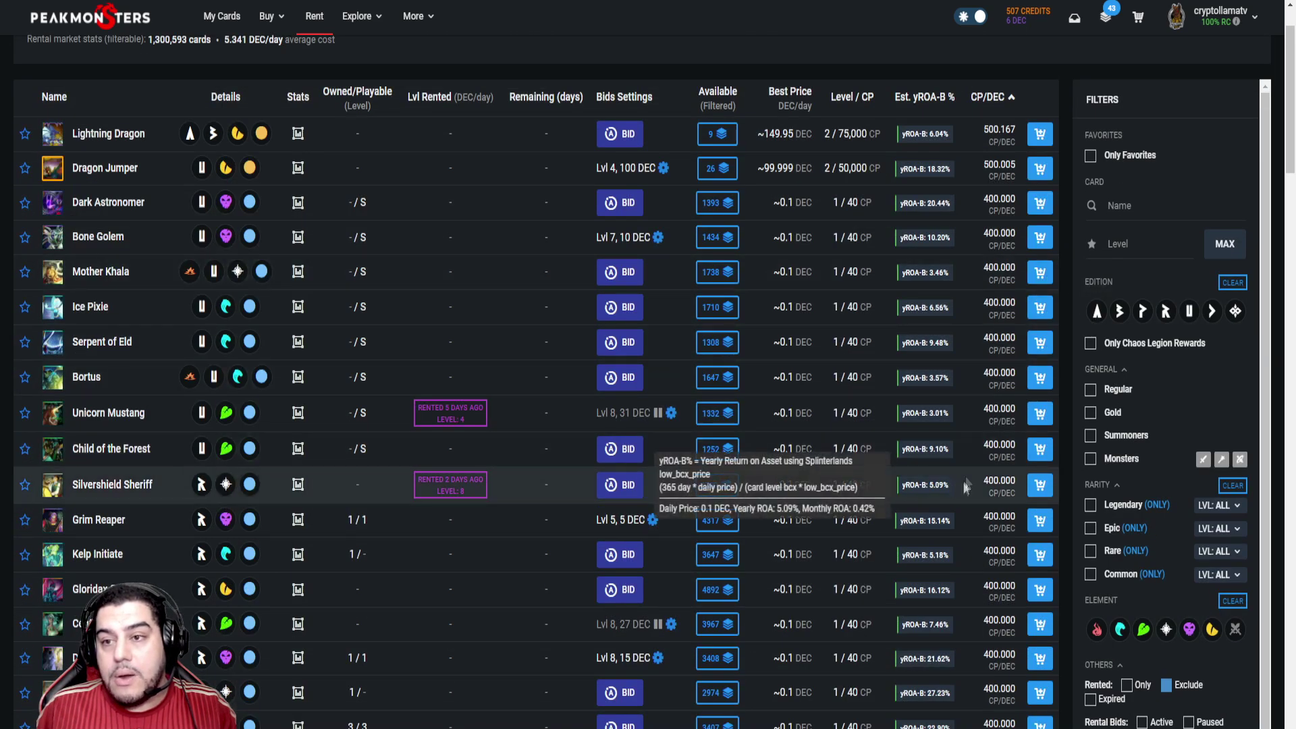
click(1108, 19)
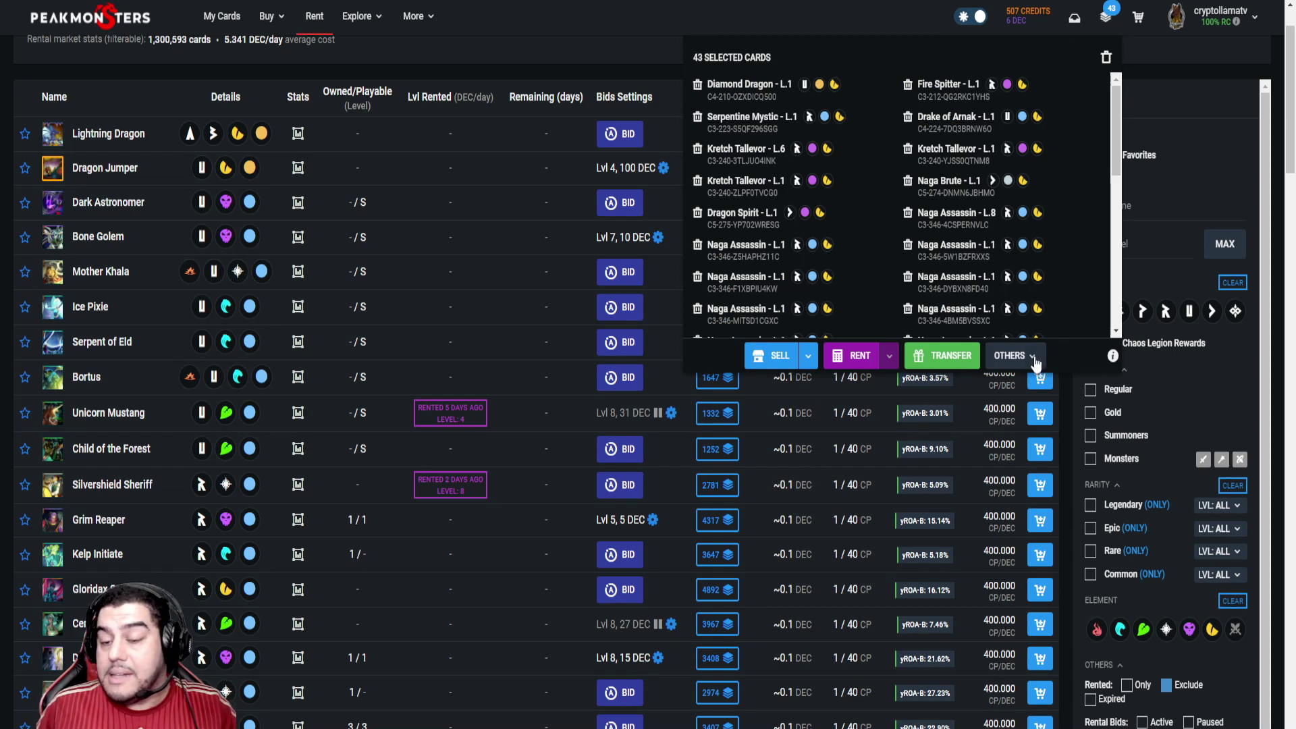
click(1034, 358)
click(974, 491)
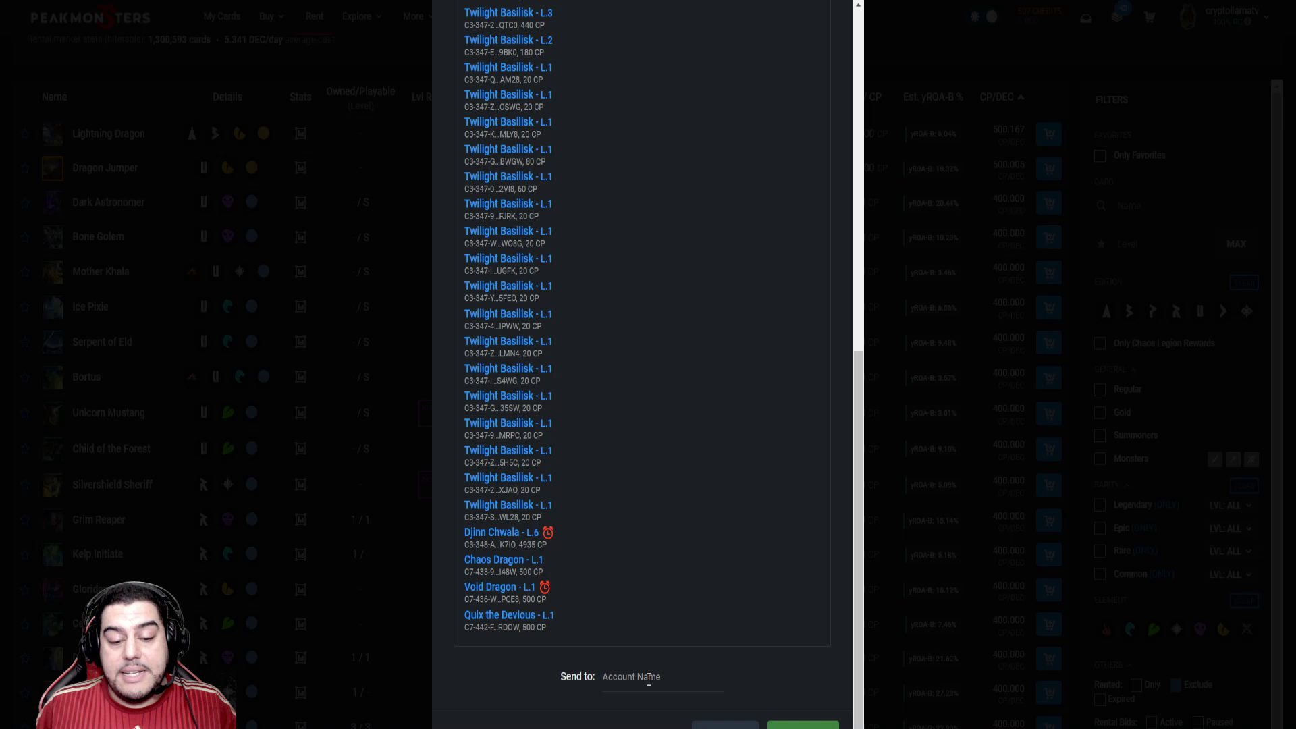
click(649, 678)
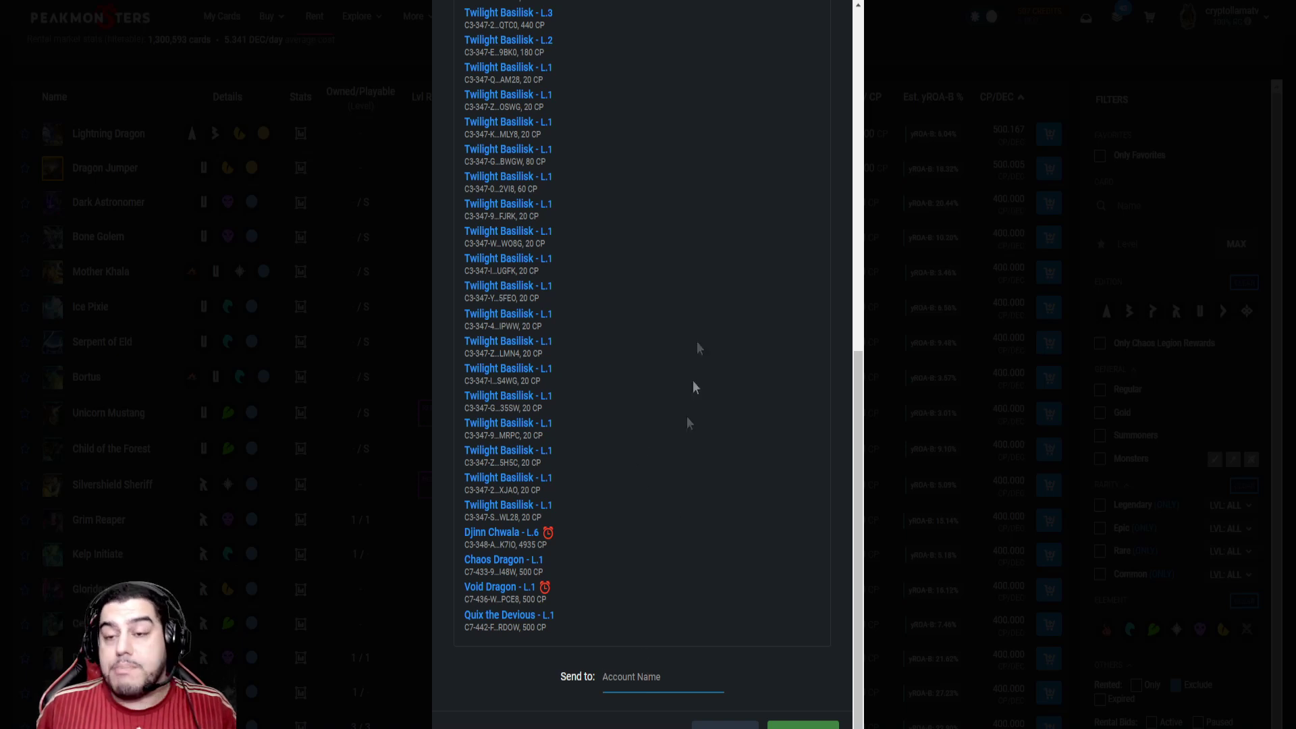
key(Escape)
Review the lock conditions and unlock-days setting for the selected cards, and close the Lock Cards dialog without locking them
scroll(831, 552, down, 3)
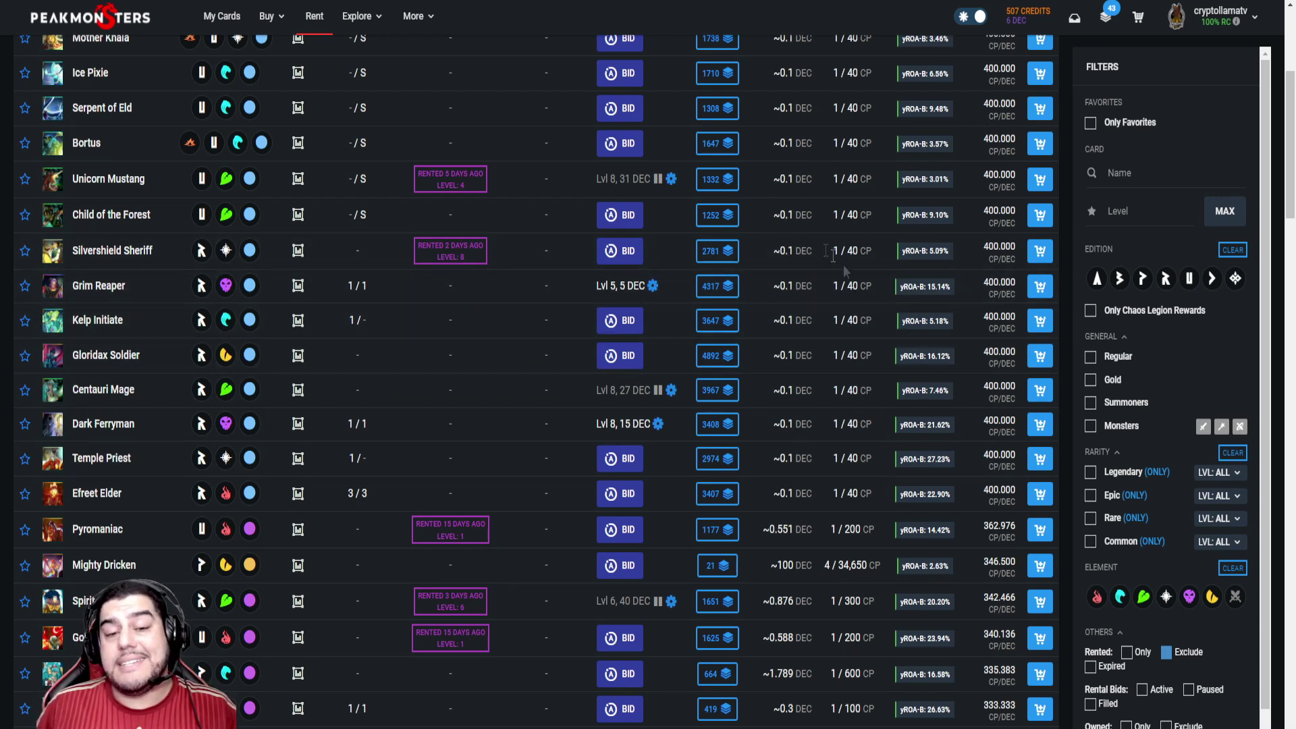
mouse_move(922, 337)
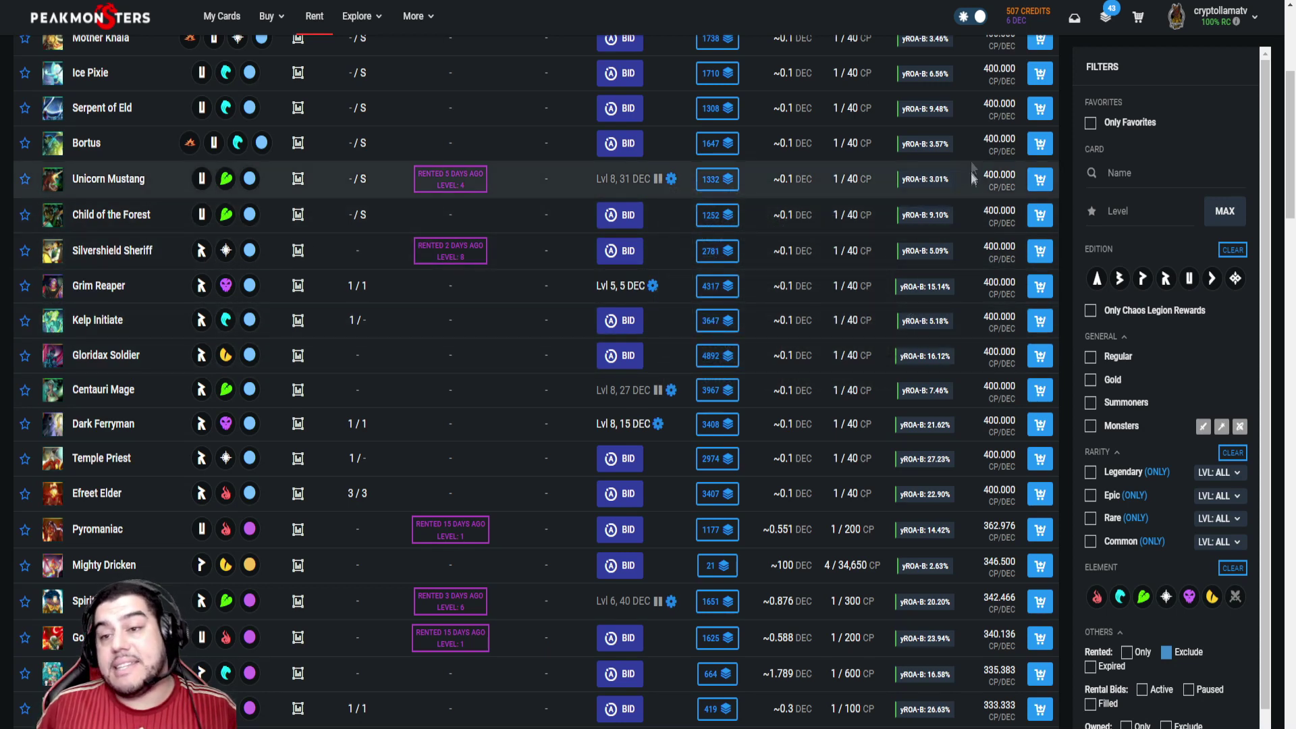
click(1106, 20)
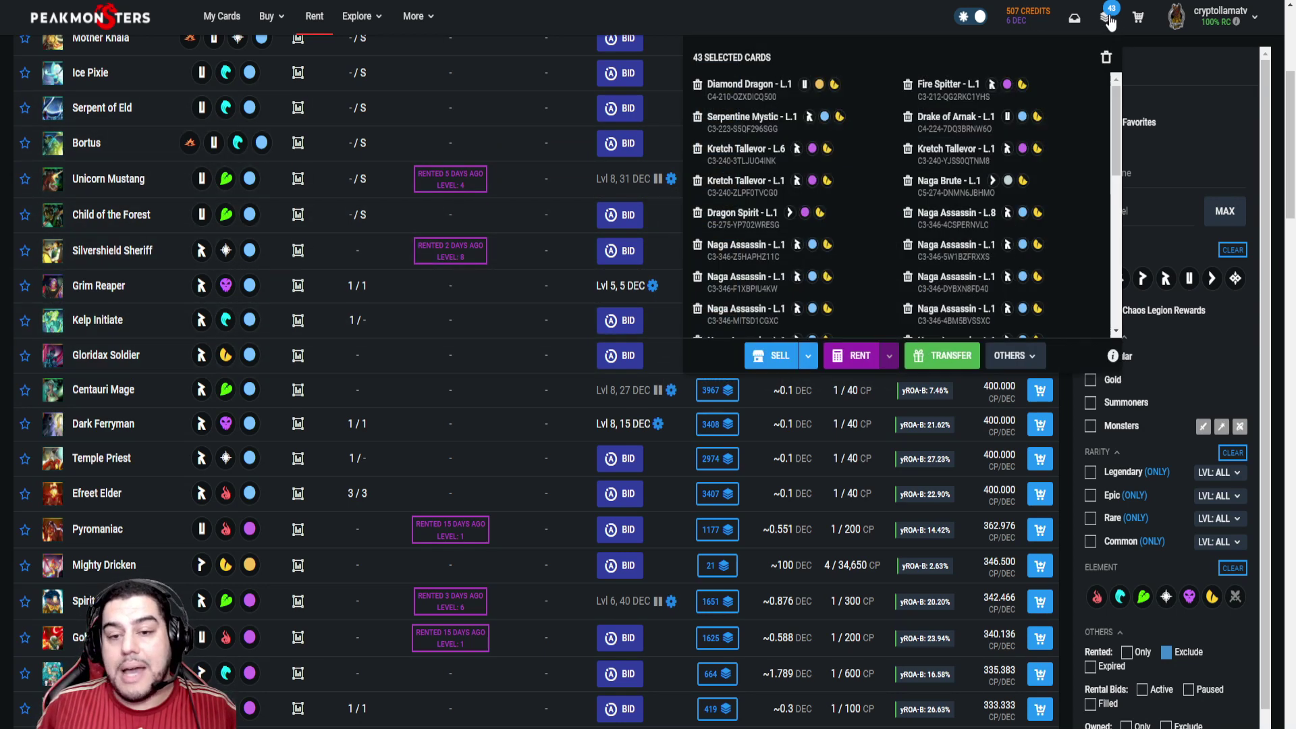
click(1032, 361)
click(982, 398)
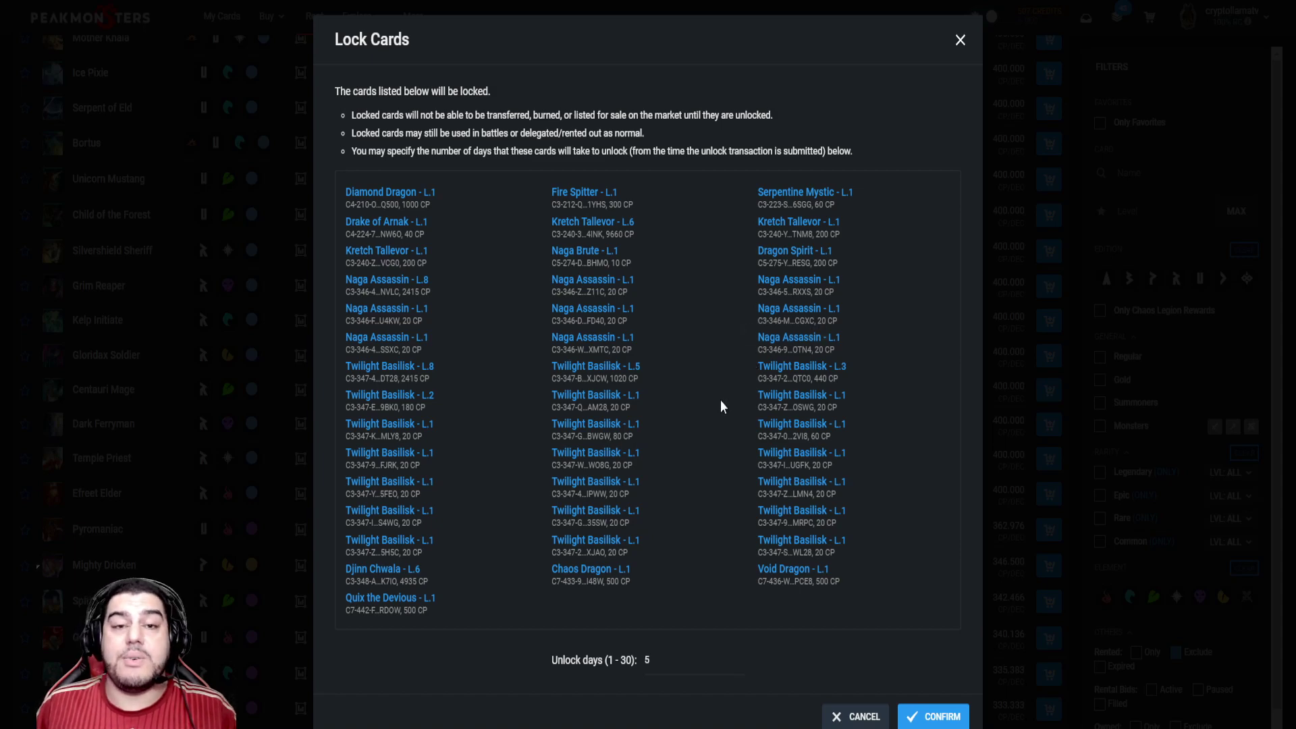
key(Escape)
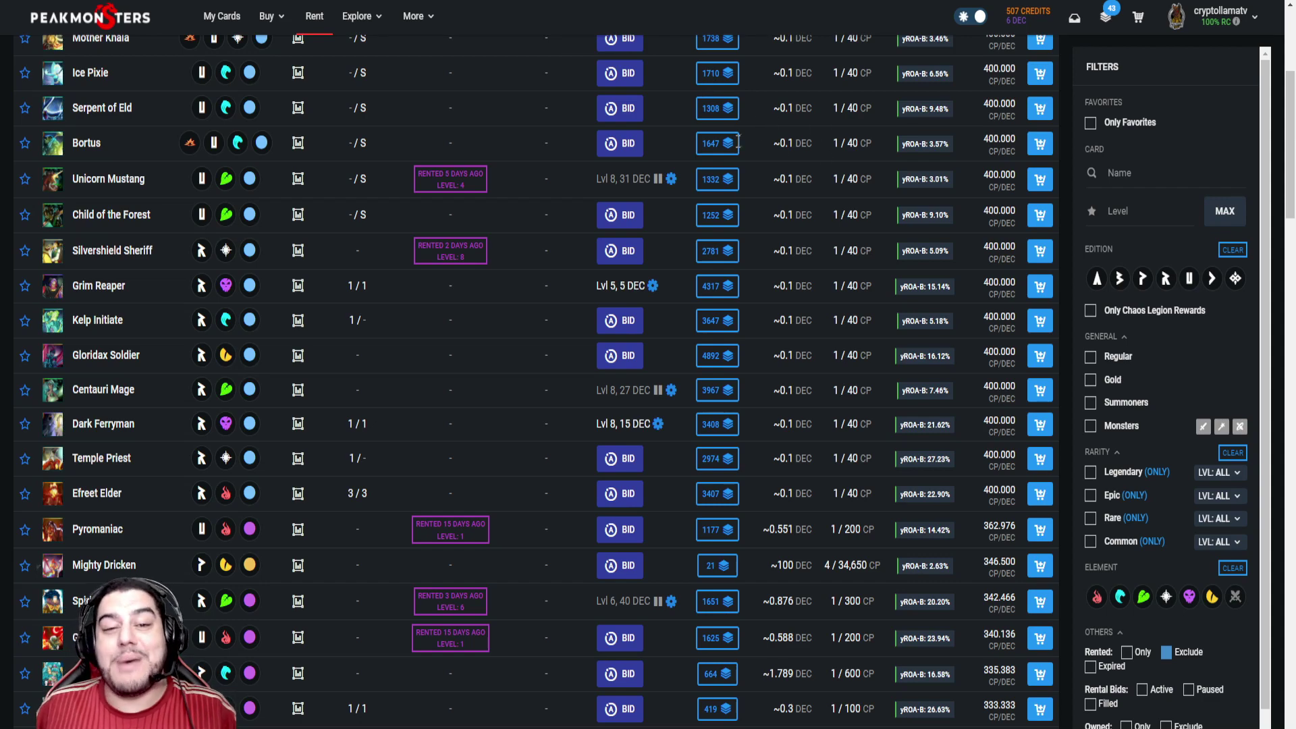
Configure an auto rental bid of 11 DEC/day on the level 8 regular-foil Serpent of Eld
scroll(881, 454, down, 3)
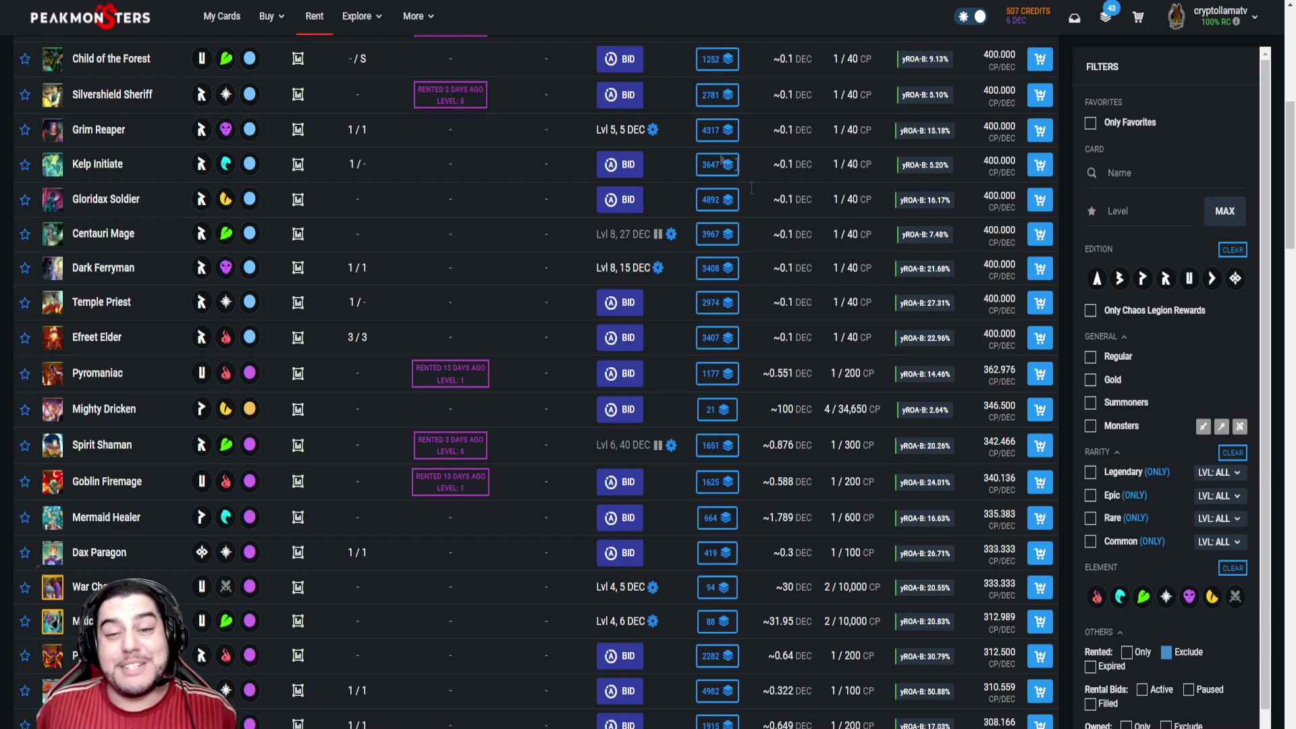
scroll(815, 444, up, 4)
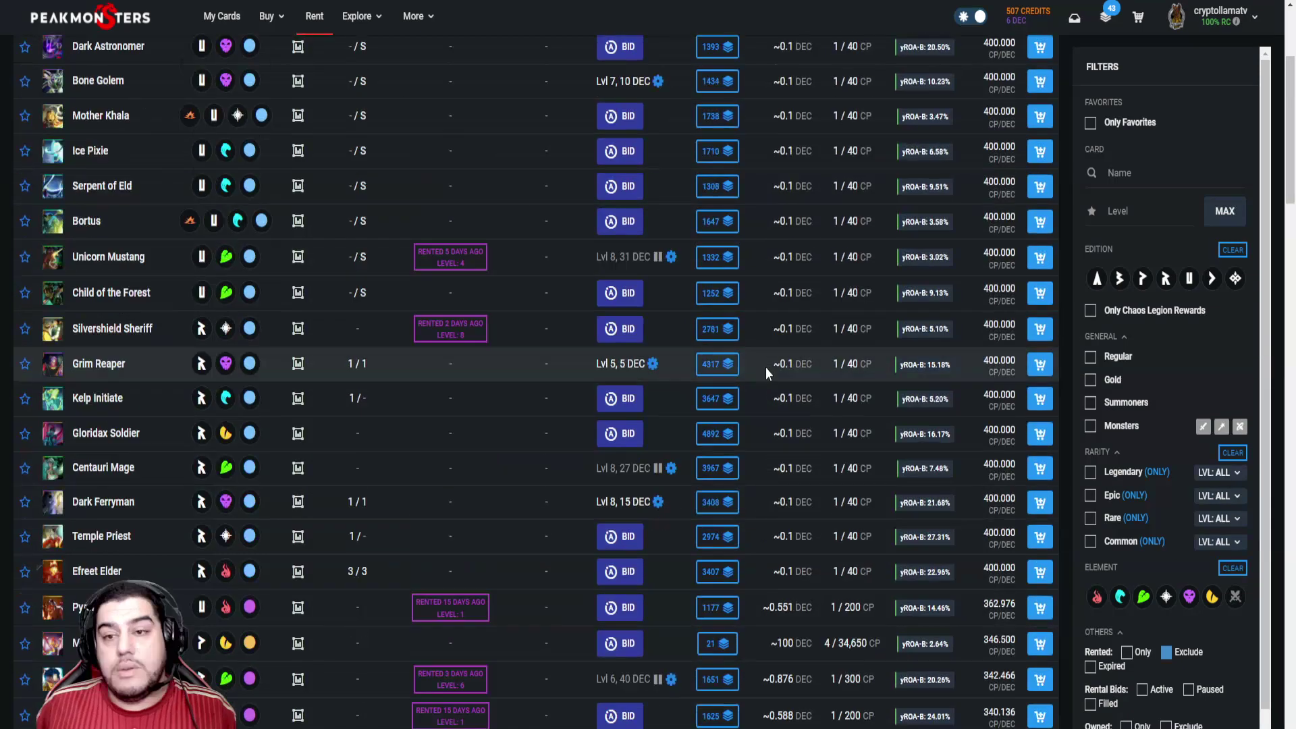
click(619, 187)
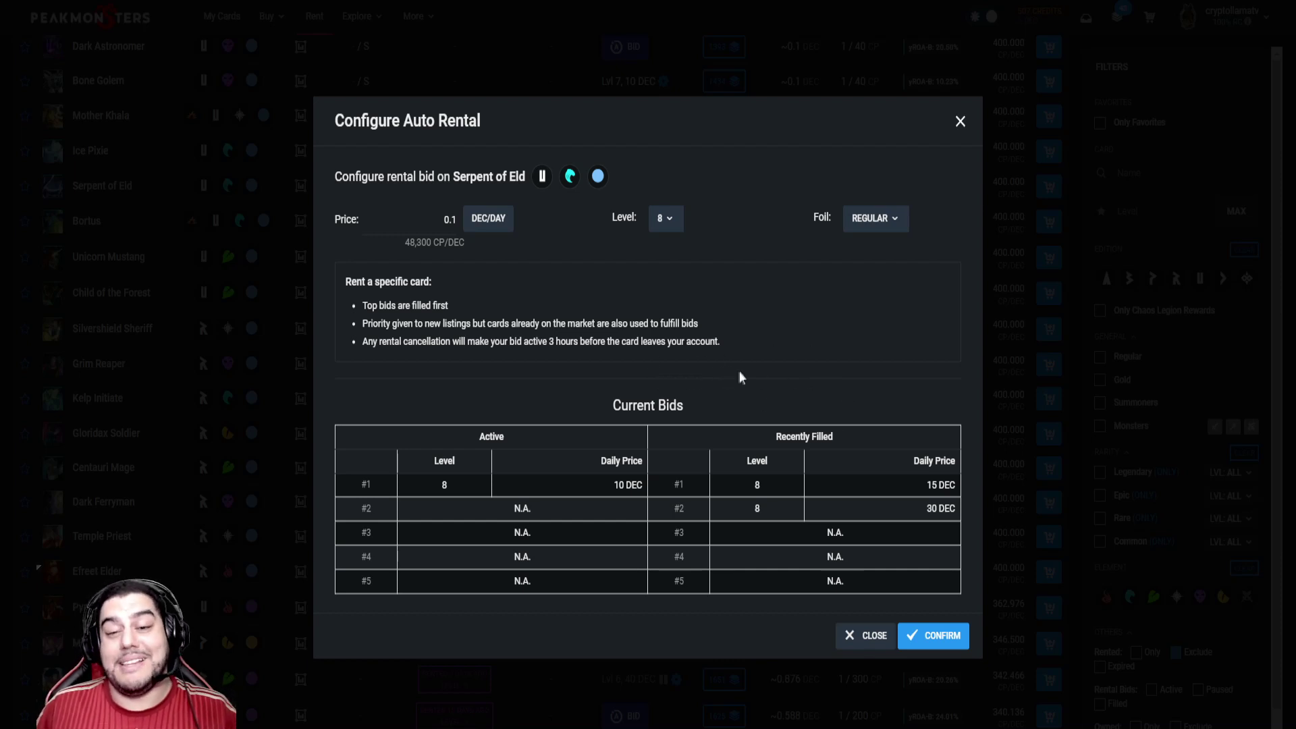
click(448, 219)
text(1)
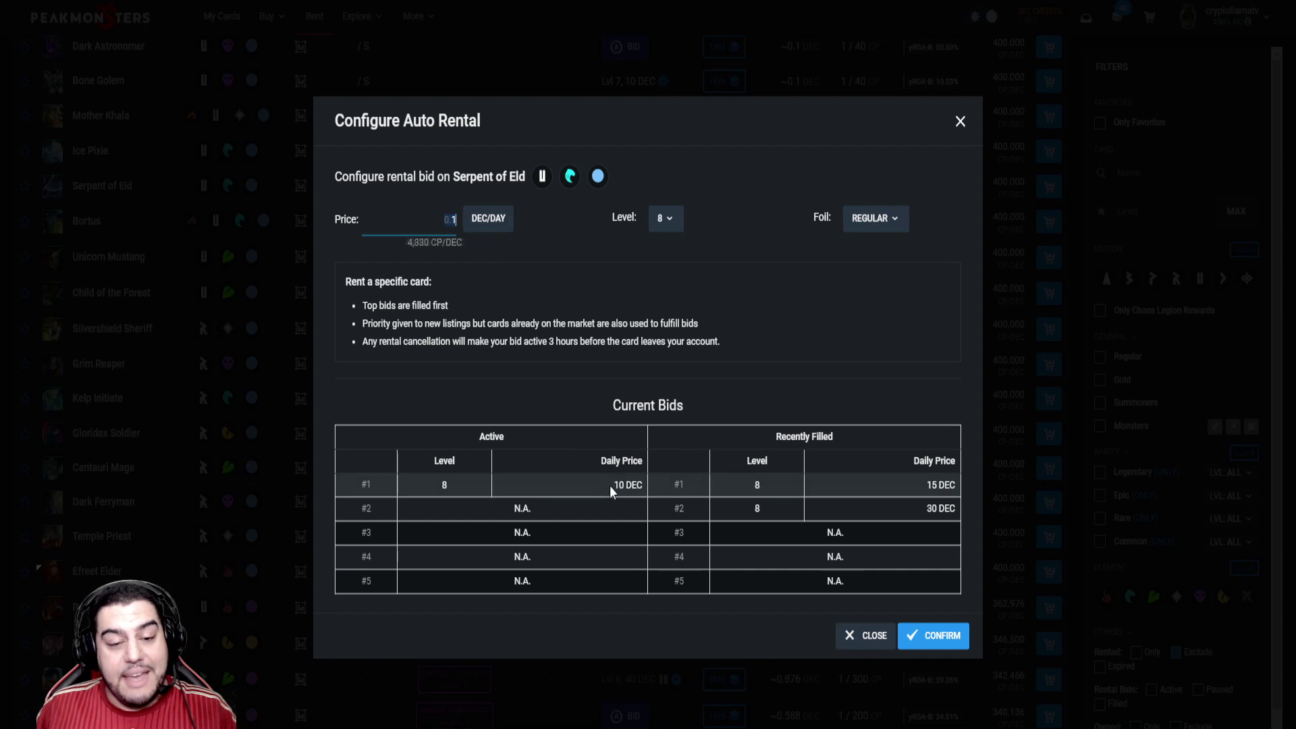
text(1)
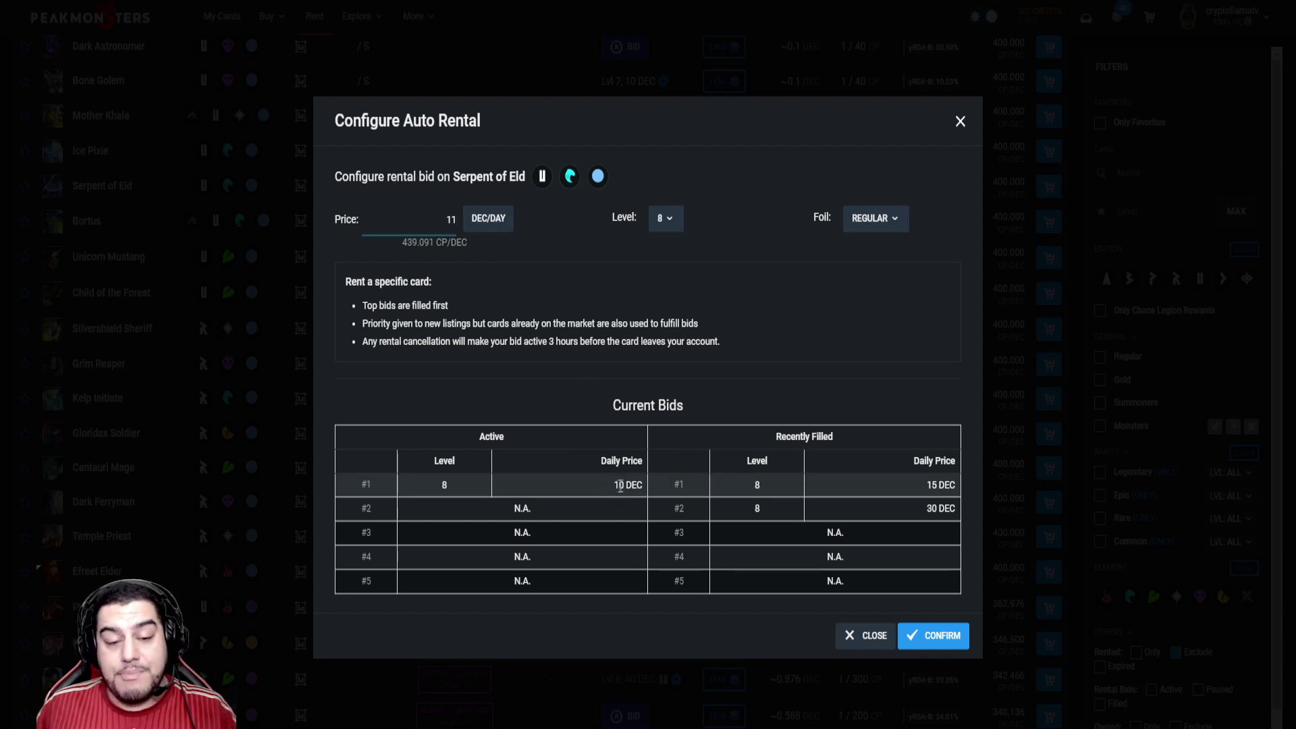
click(923, 636)
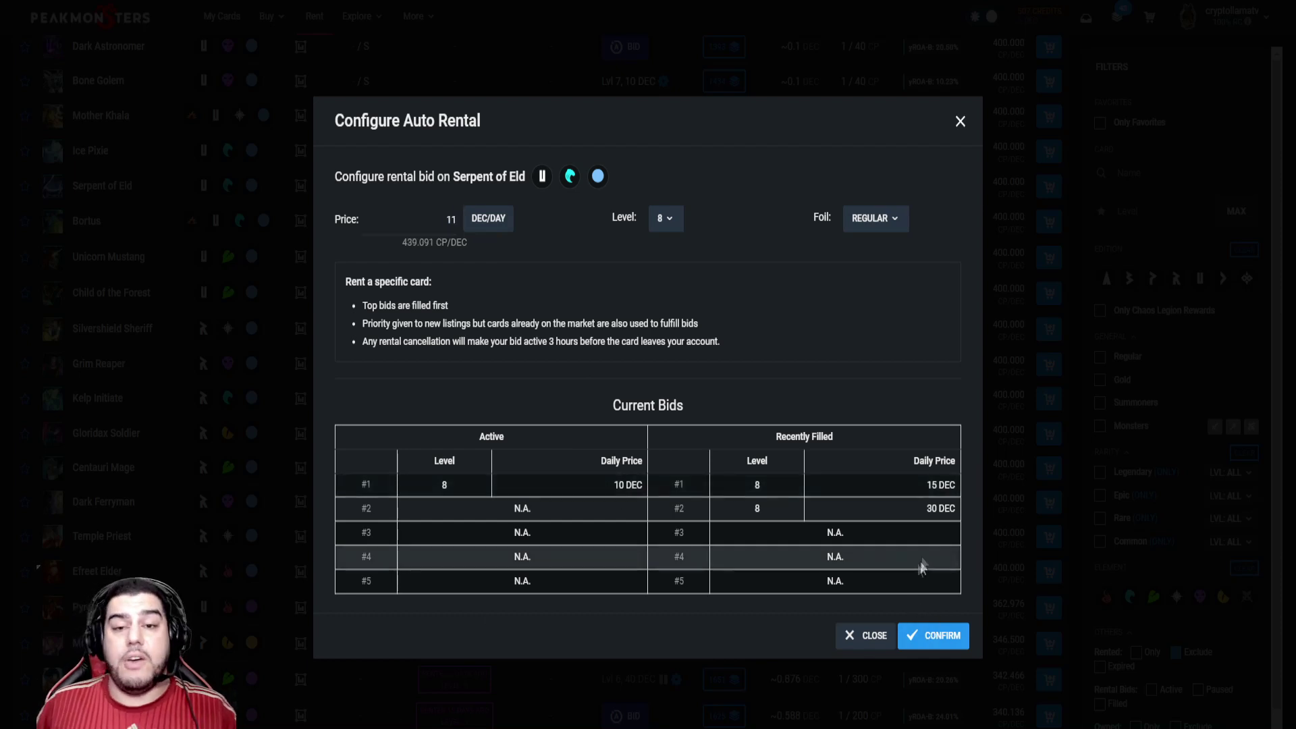